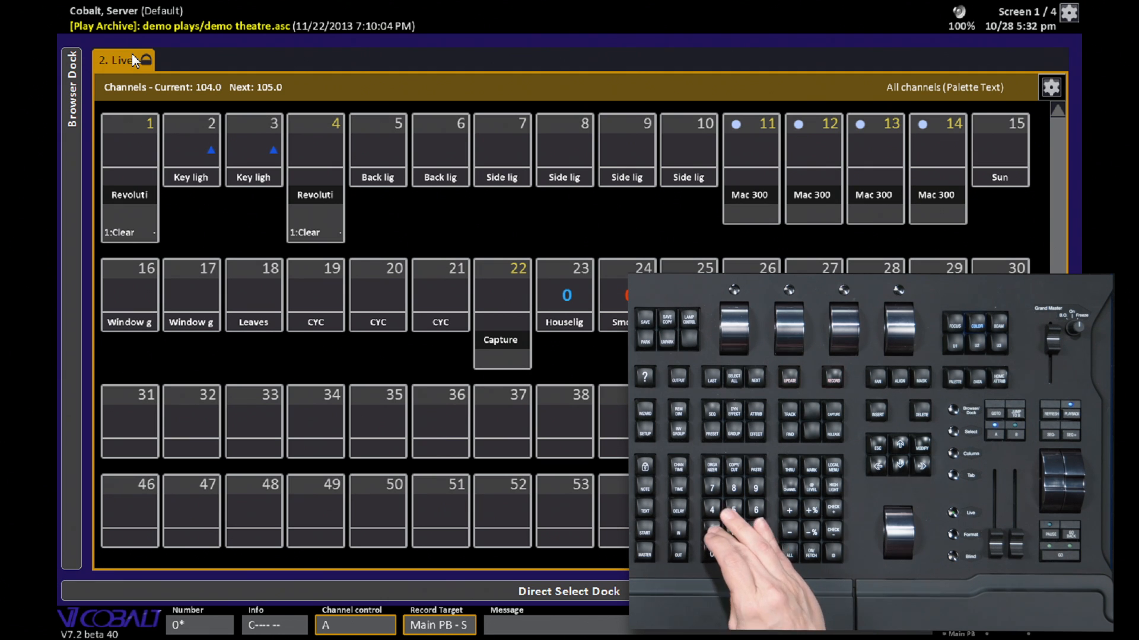
# Show channel layout 1, Small Theater, in the Live view and raise channel 11 to full.
pyautogui.write('1')
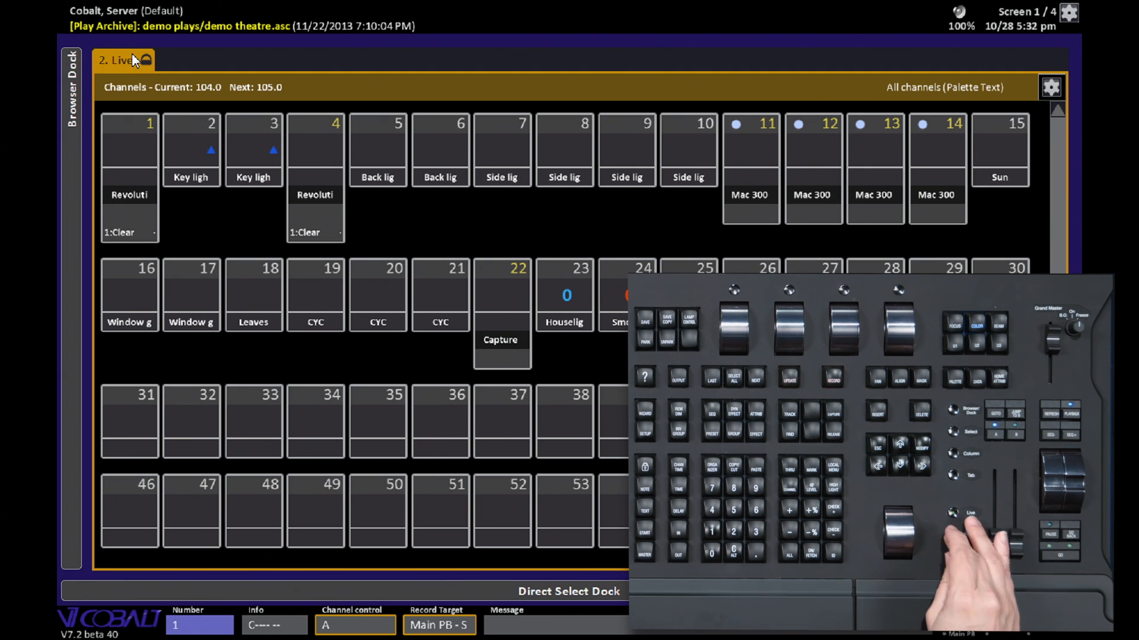
pyautogui.write('f')
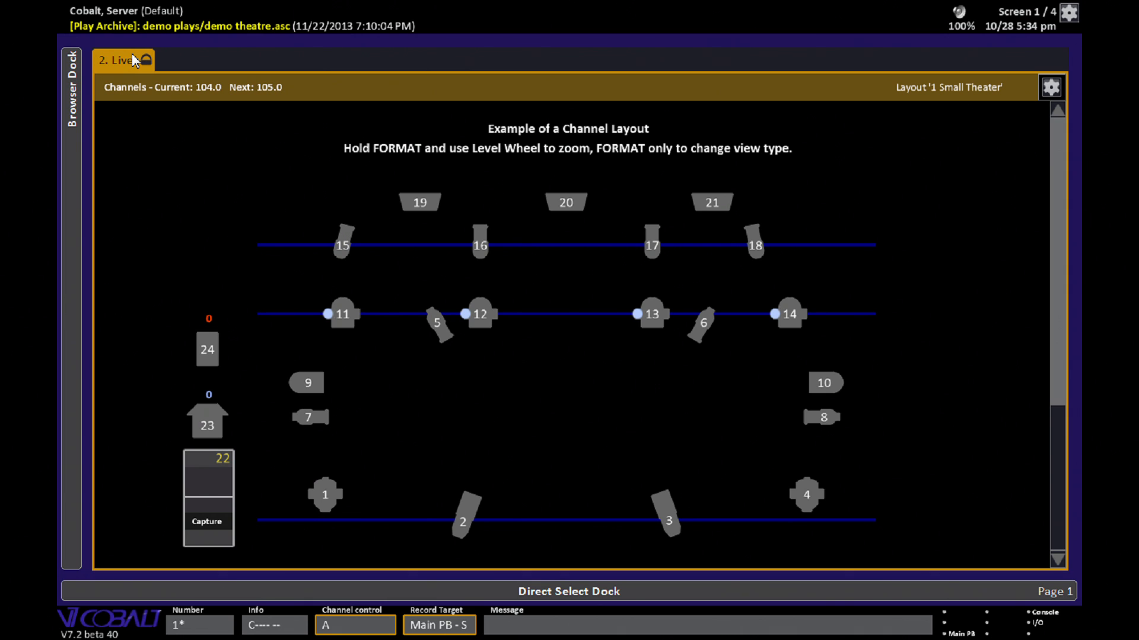
pyautogui.click(346, 319)
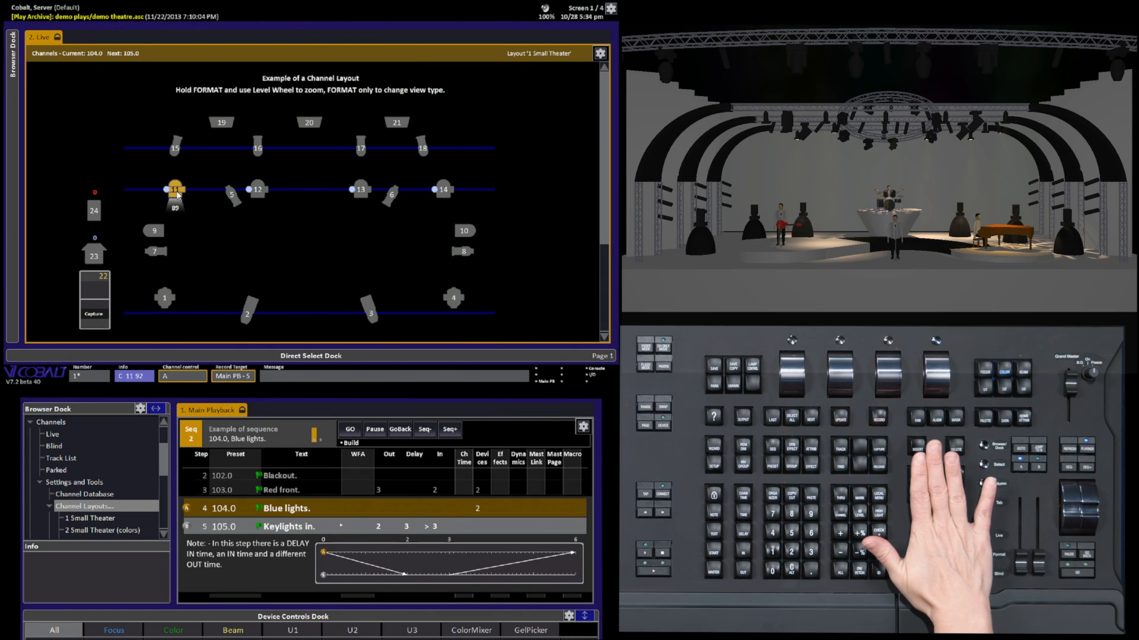
pyautogui.scroll(3, 177, 195)
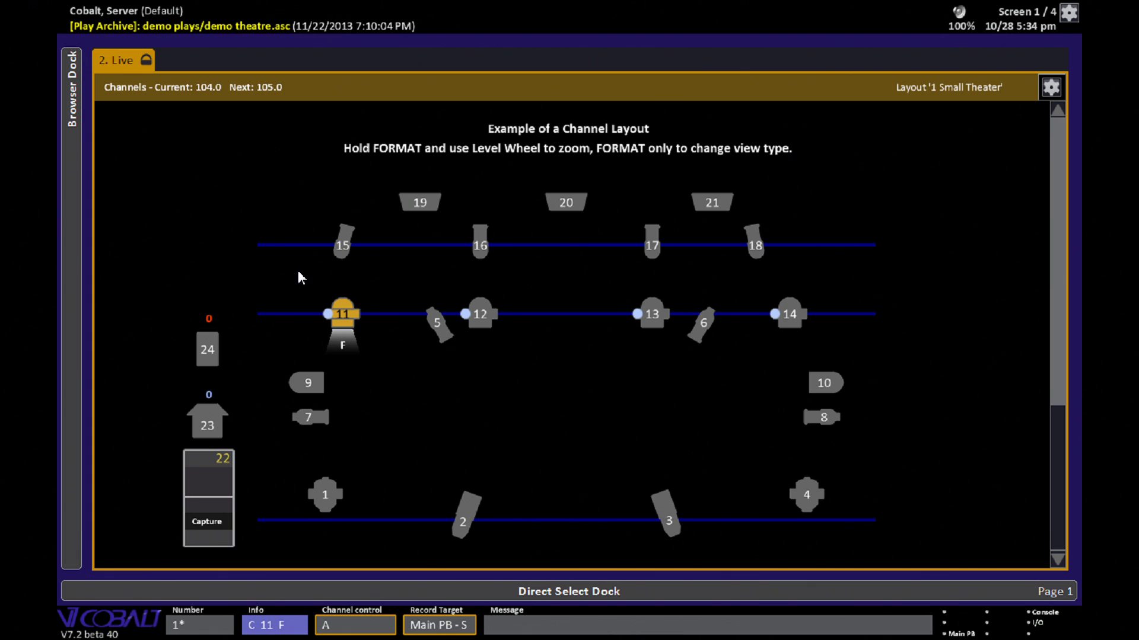
# Select channels 5, 6 and 12 to 14, add the row with channels 15 to 18, and raise them to full.
pyautogui.moveTo(296, 275); pyautogui.dragTo(844, 366)
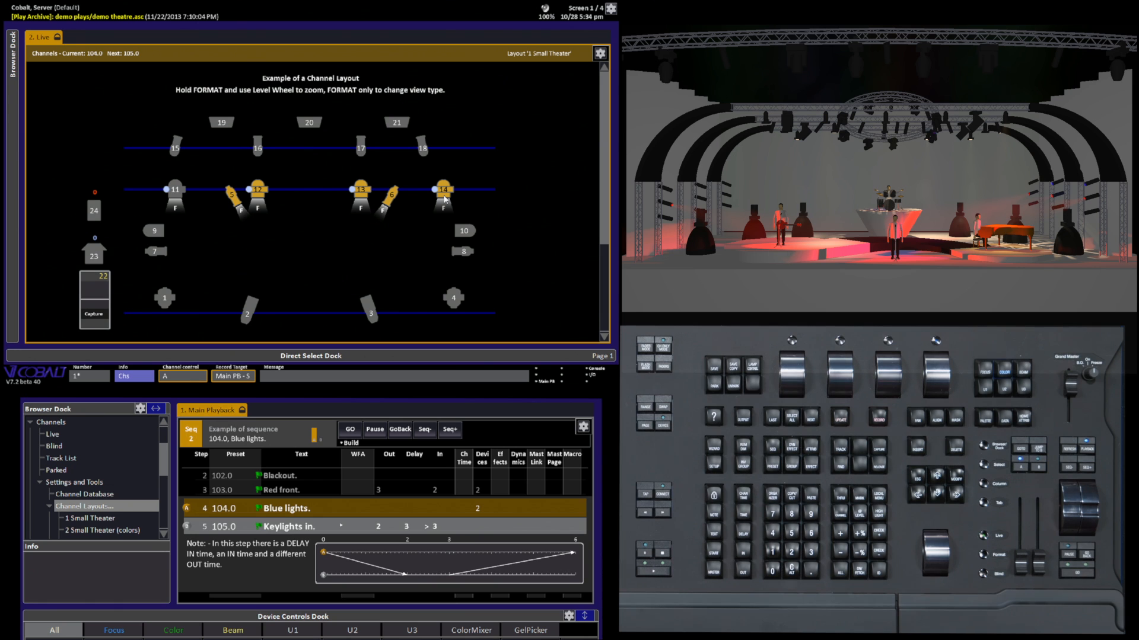
pyautogui.moveTo(152, 124); pyautogui.dragTo(446, 170)
pyautogui.scroll(5, 401, 159)
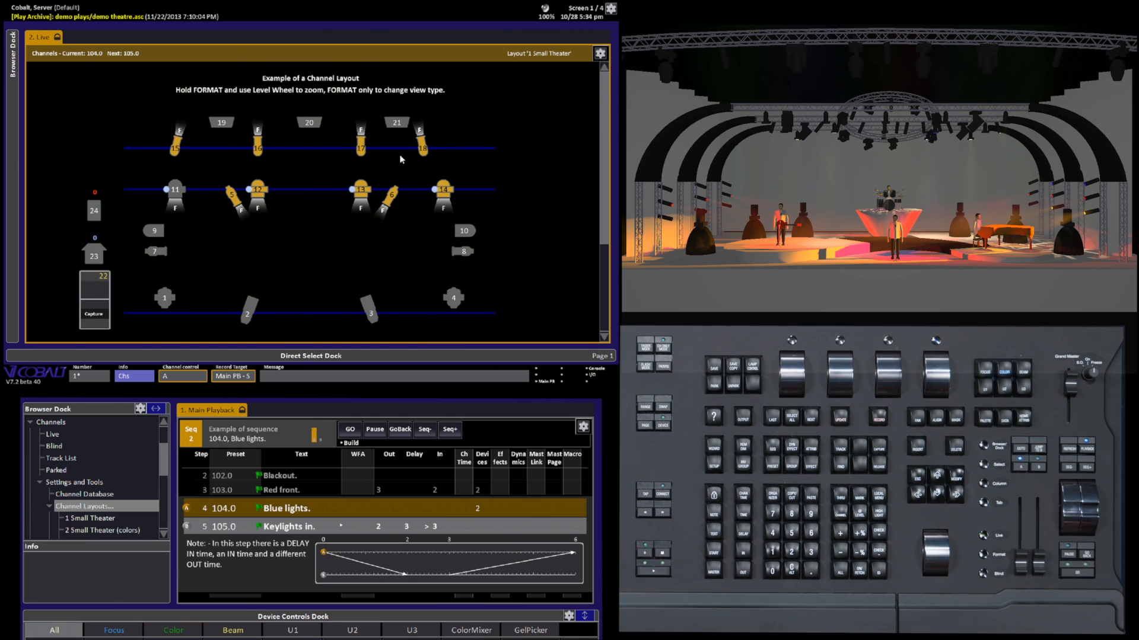
# Select only channels 15 to 18 through their shared pipe line, lower them to zero, and clear the selection.
pyautogui.scroll(-5, 401, 159)
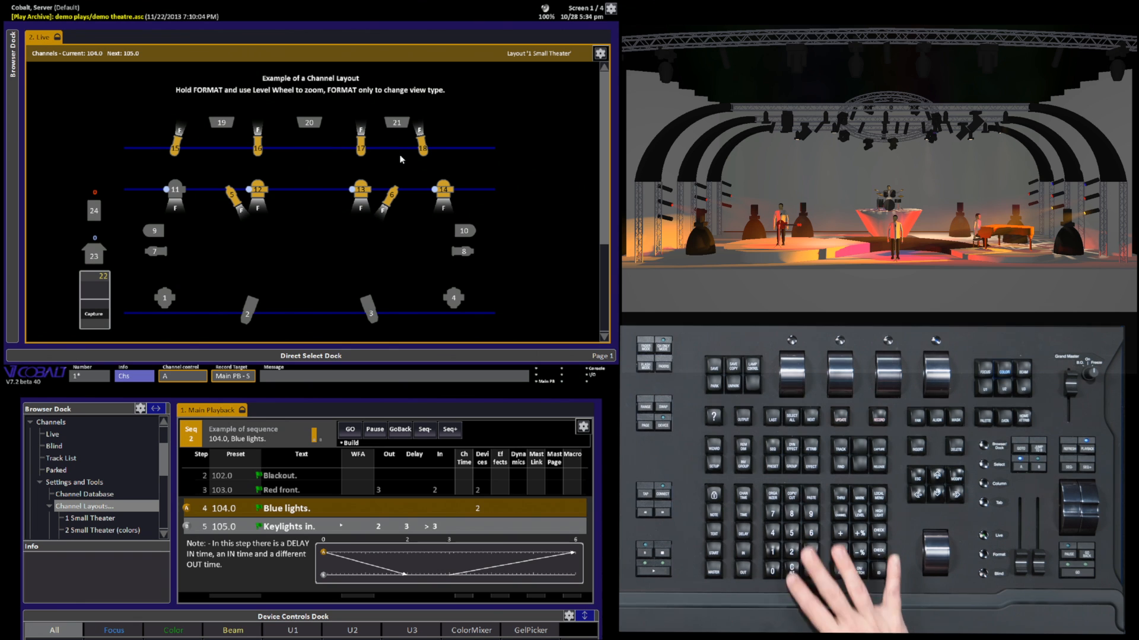
pyautogui.press('0')
pyautogui.press('c')
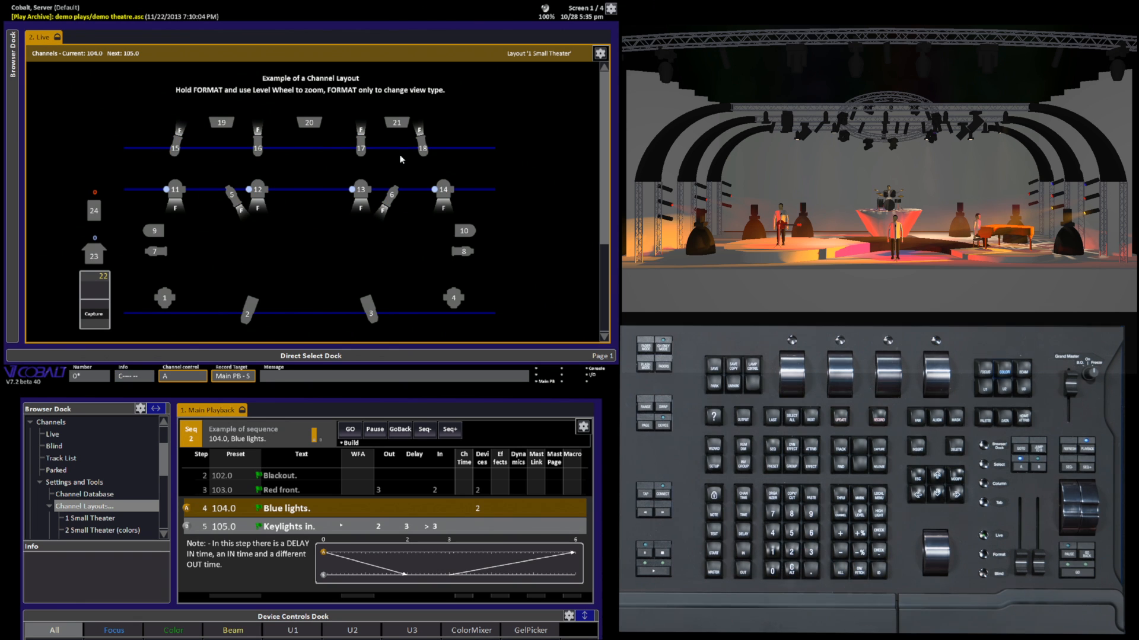
pyautogui.click(217, 149)
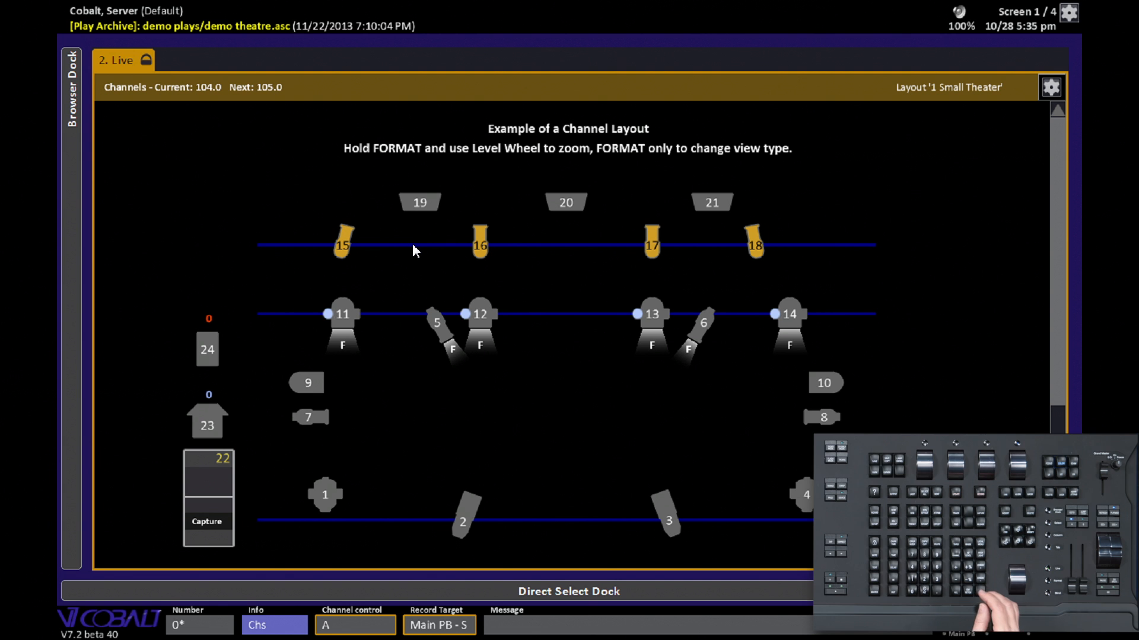
pyautogui.press('Escape')
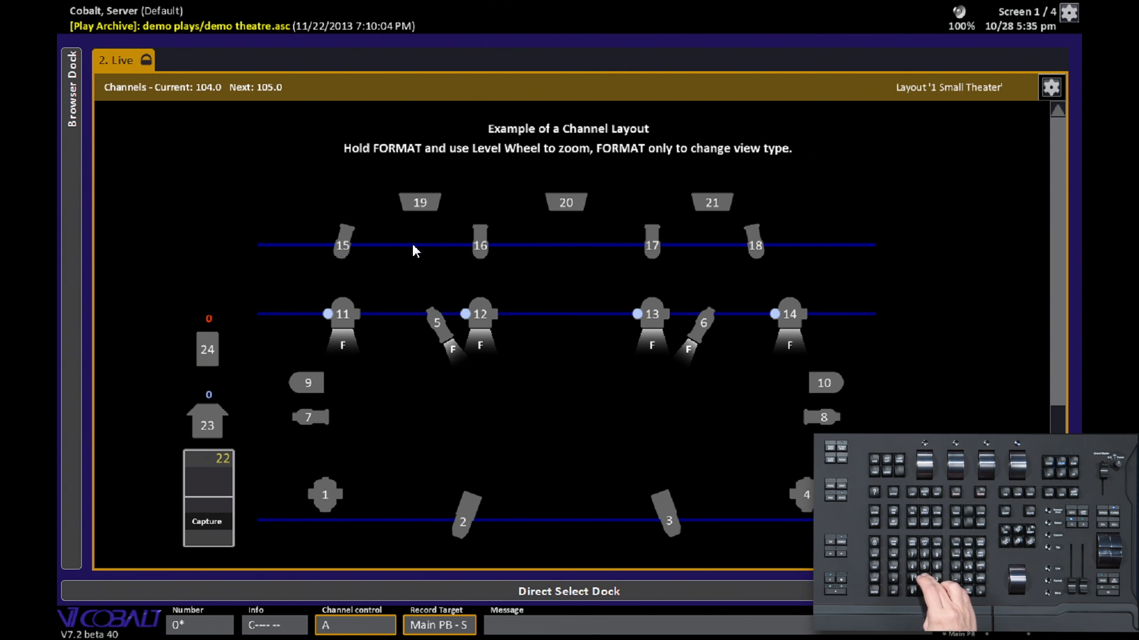
# Switch the Live view to layout 2, Small Theater (colors), and then to layout 3, Magic Sheet.
pyautogui.write('2')
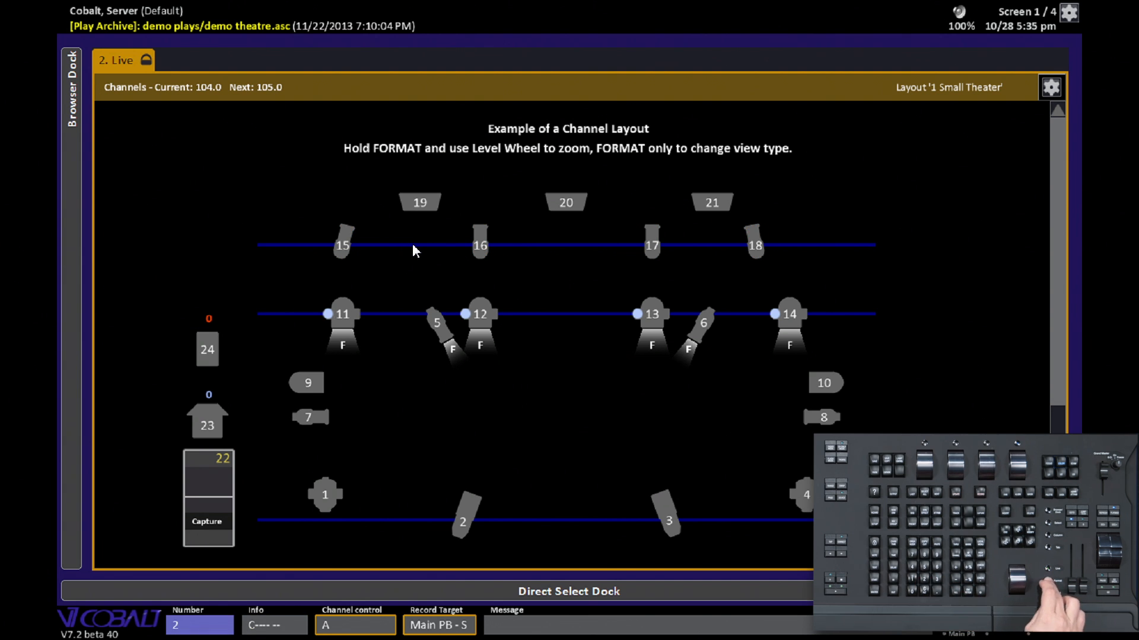
pyautogui.press('Return')
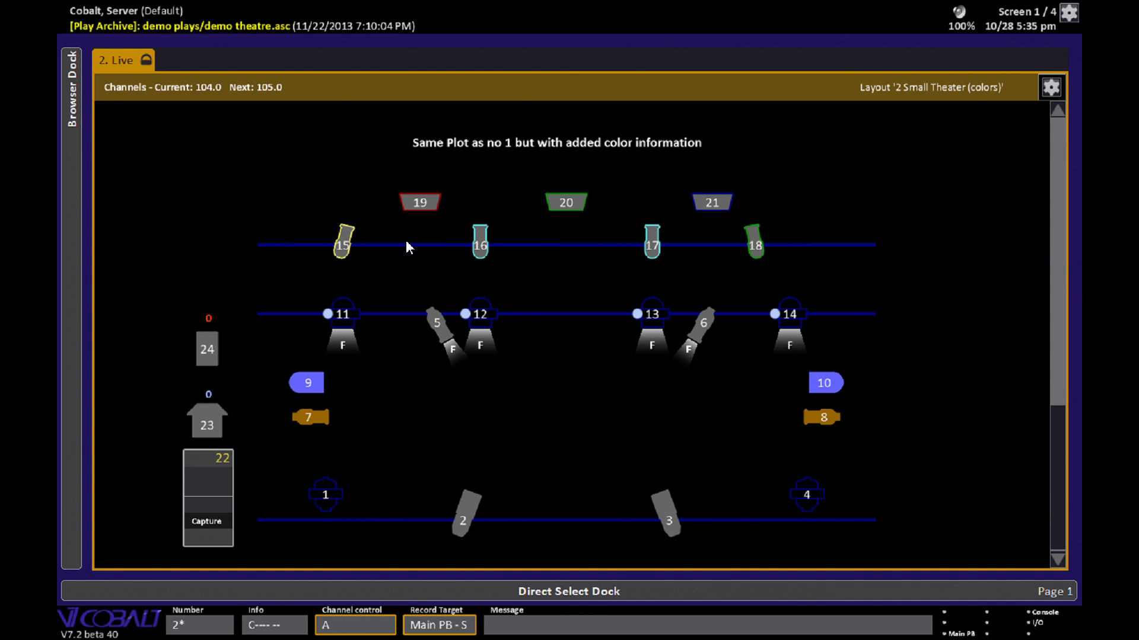
pyautogui.write('3')
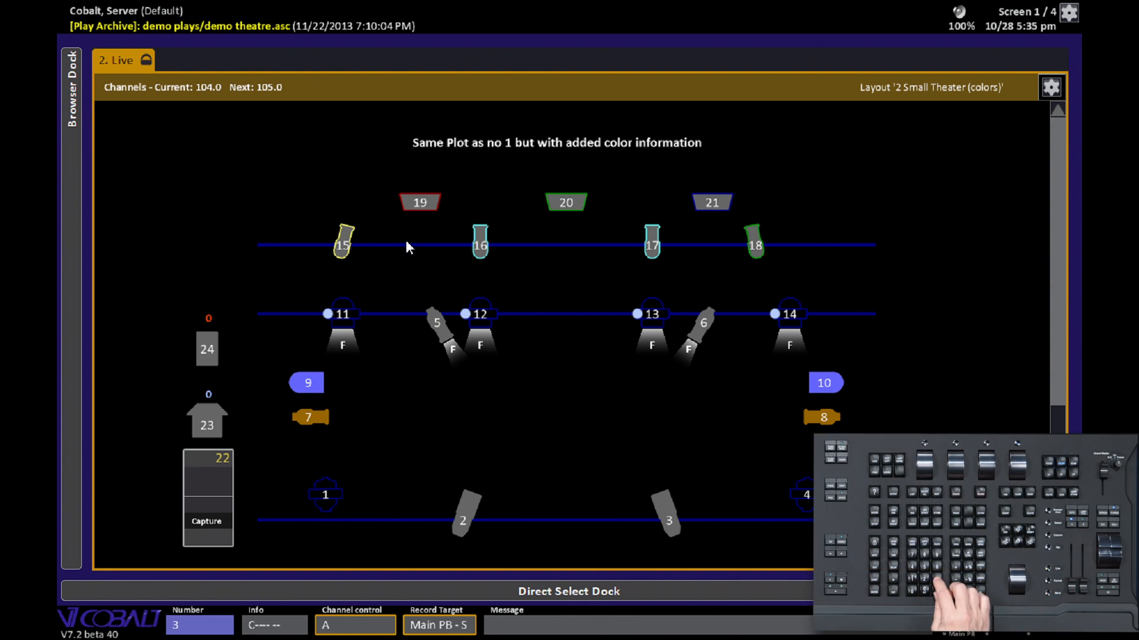
pyautogui.write('f')
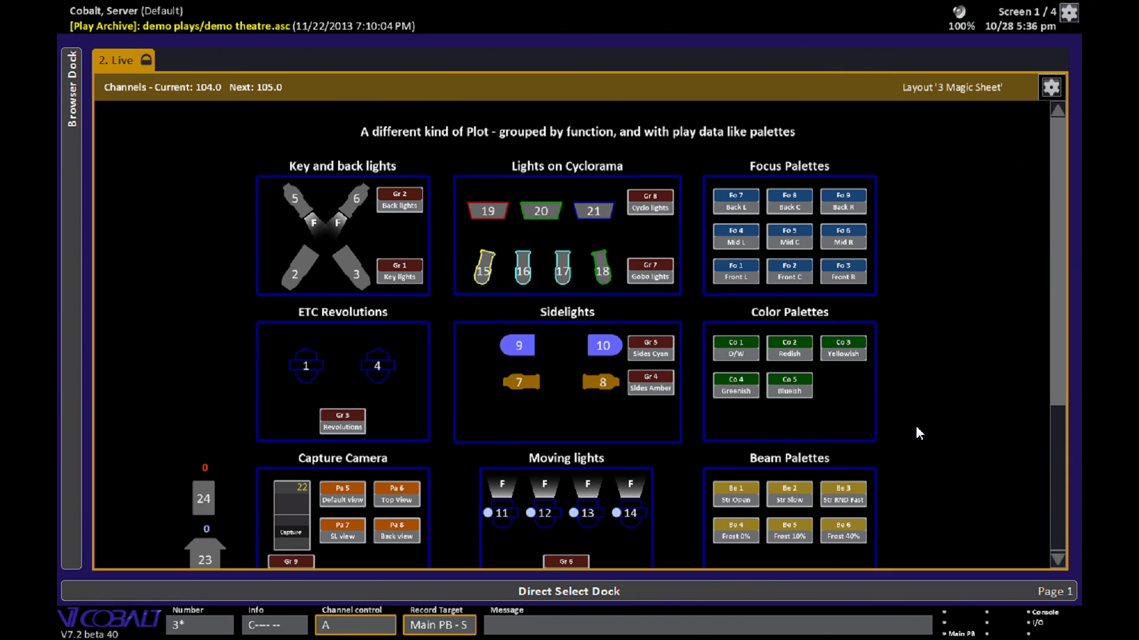
# Open the list of channel layouts and create an empty channel layout numbered 11.
pyautogui.click(74, 256)
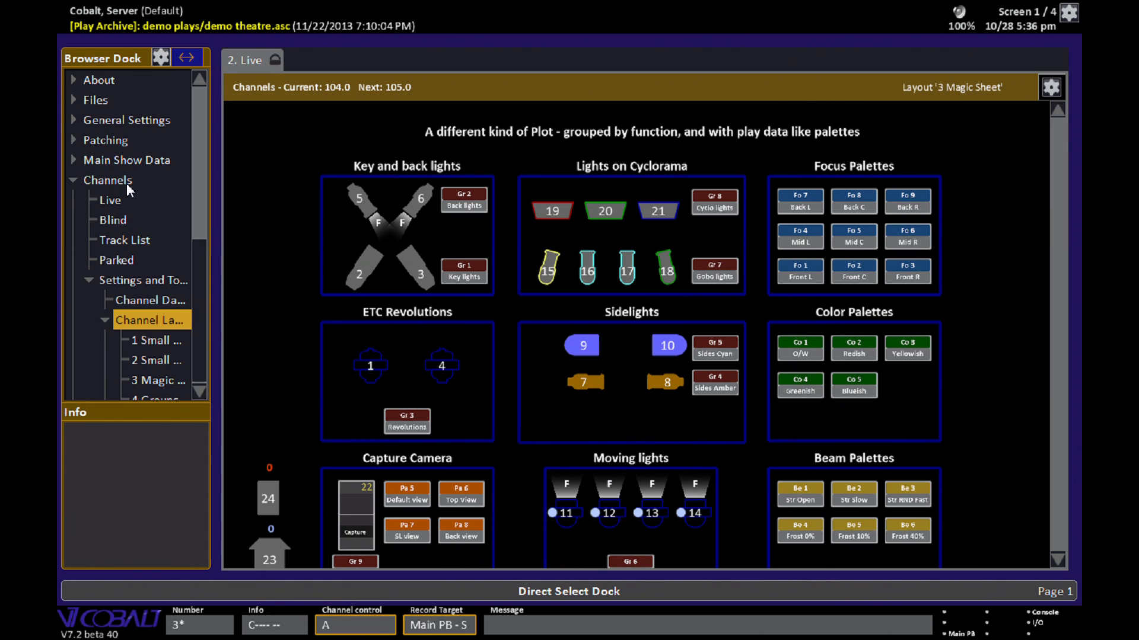
pyautogui.doubleClick(171, 322)
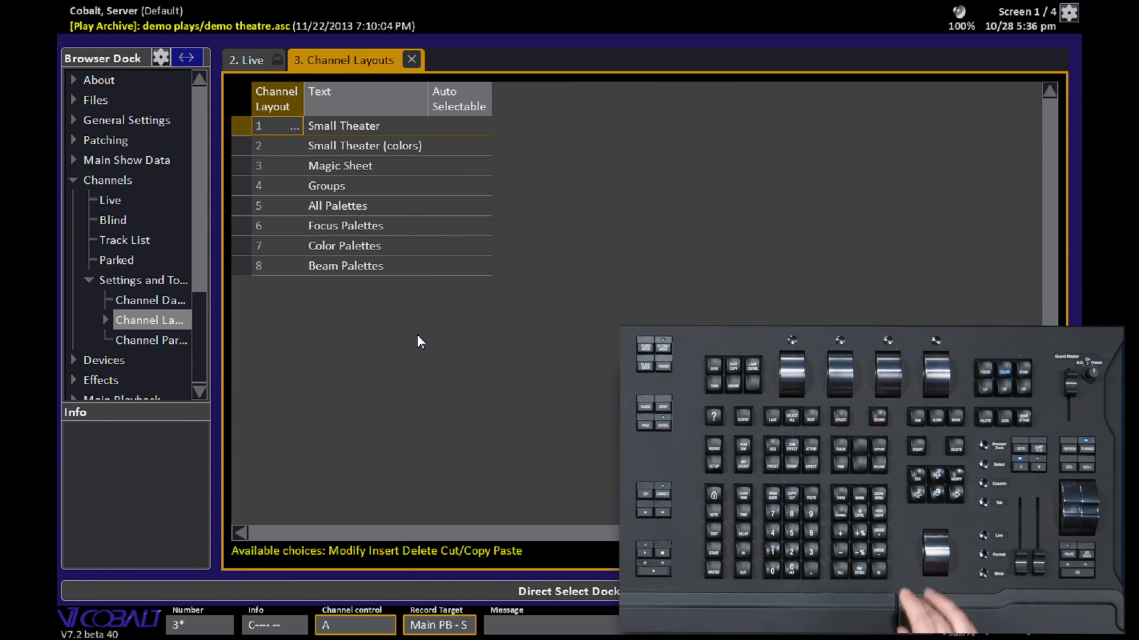
pyautogui.write('1')
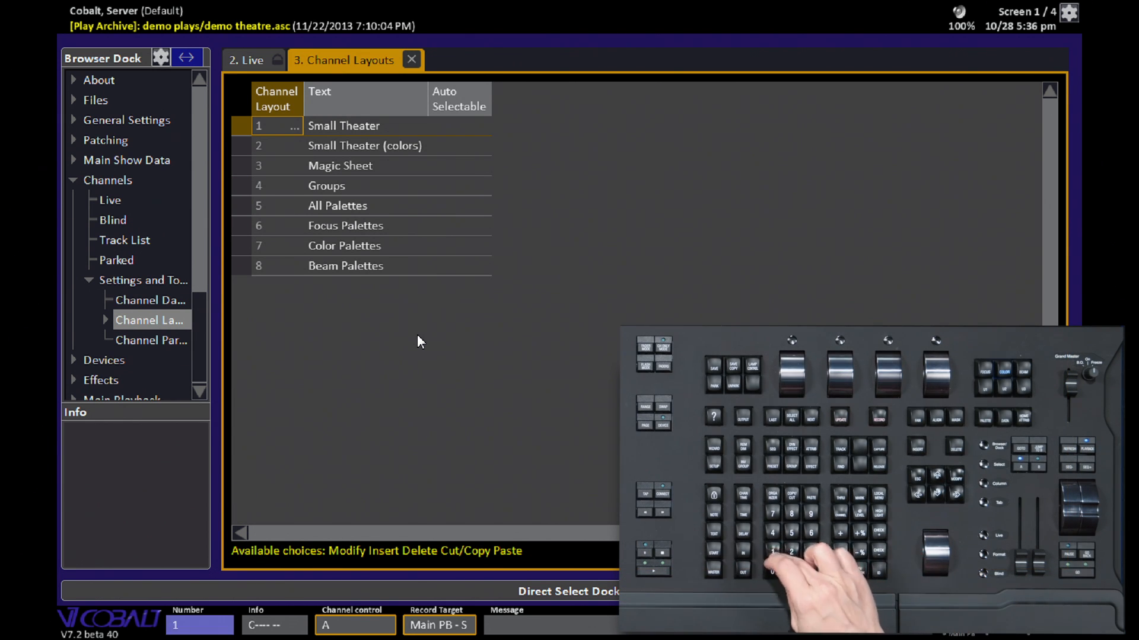
pyautogui.write('1')
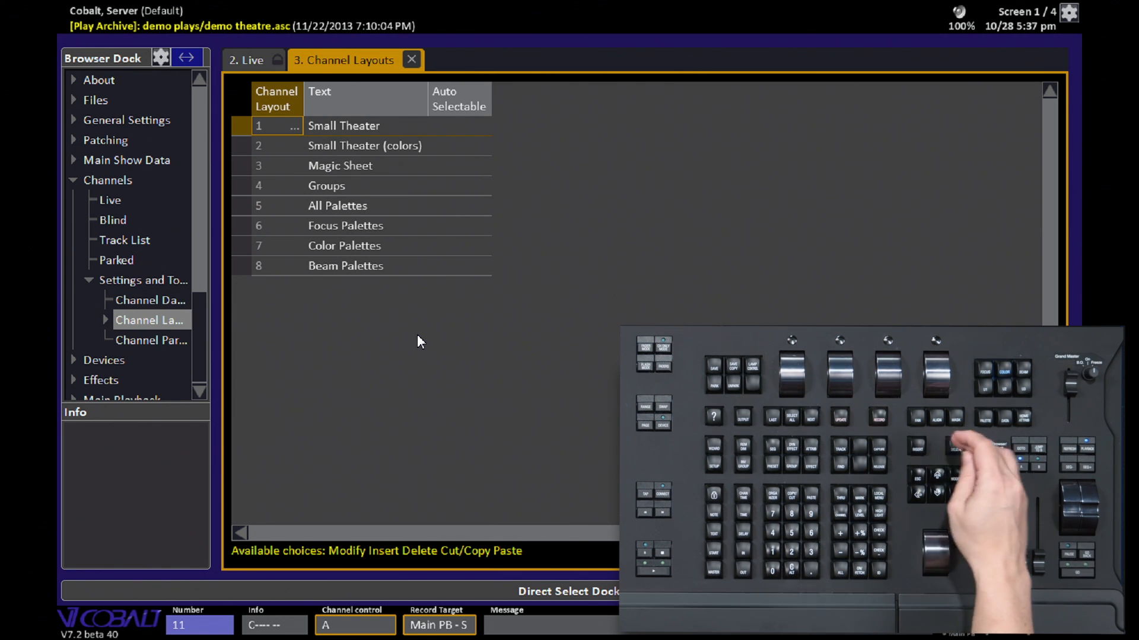
pyautogui.press('Return')
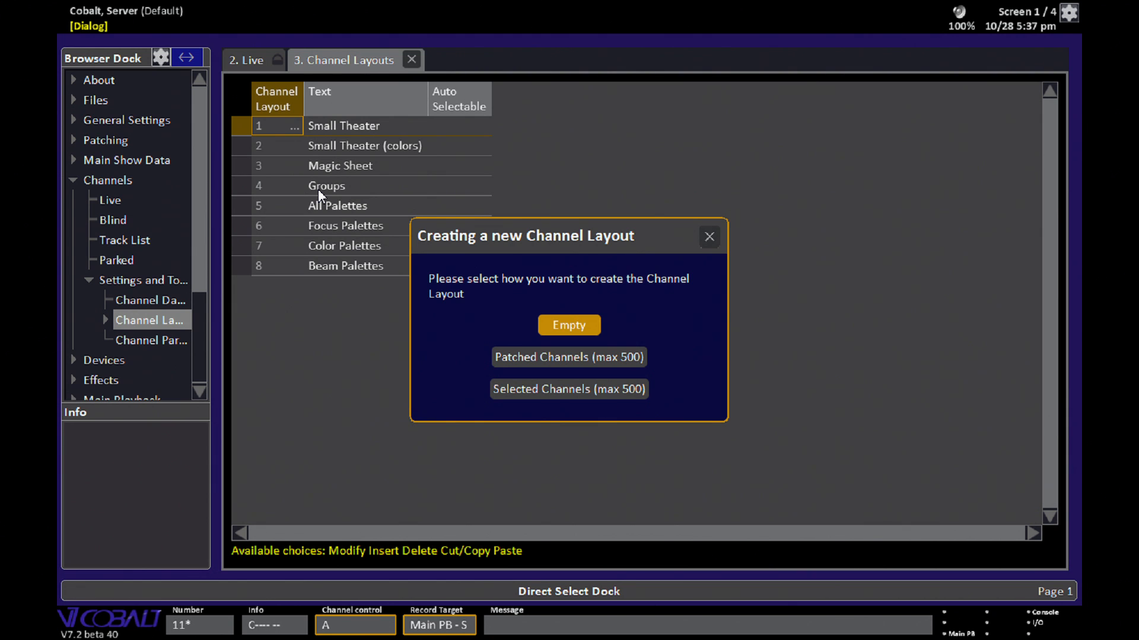
pyautogui.press('Return')
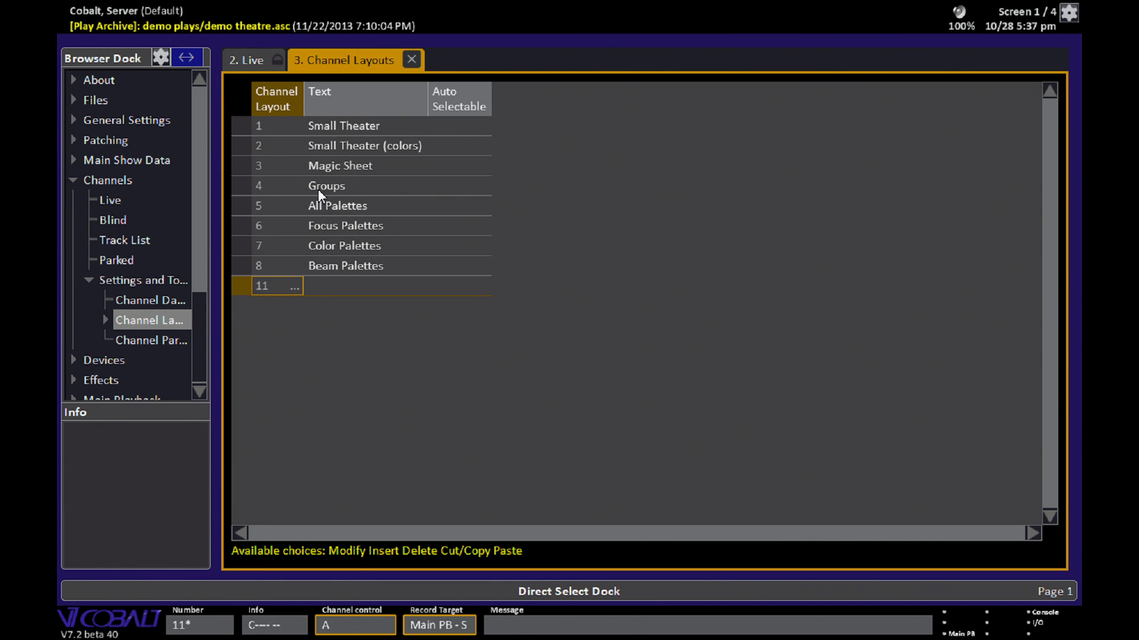
# Name channel layout 11 "Demo".
pyautogui.press('Tab')
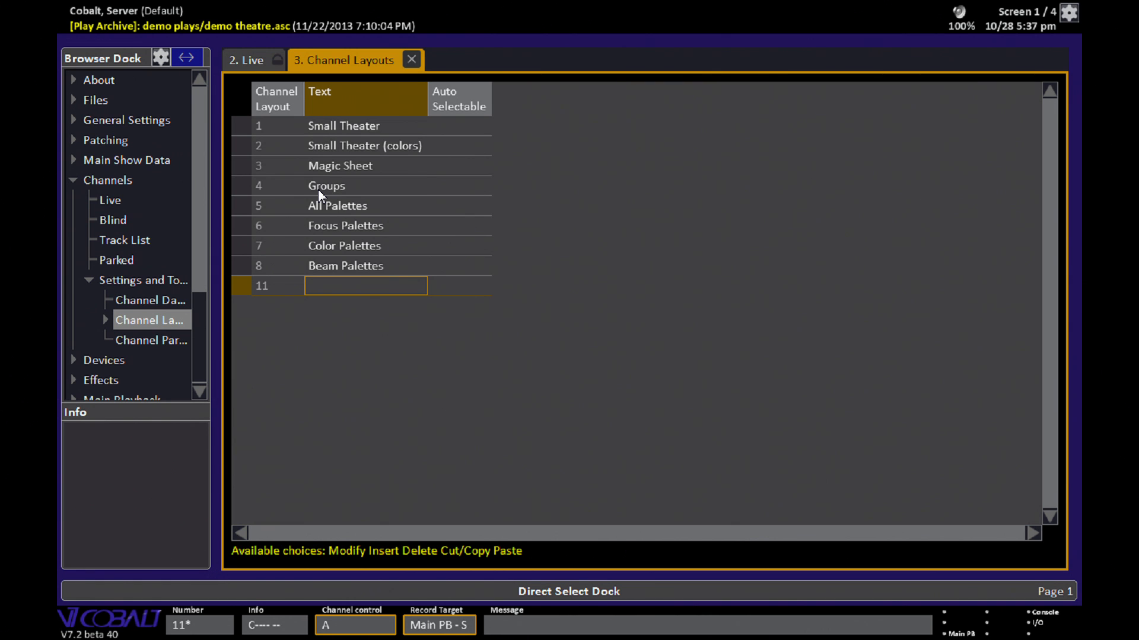
pyautogui.press('Return')
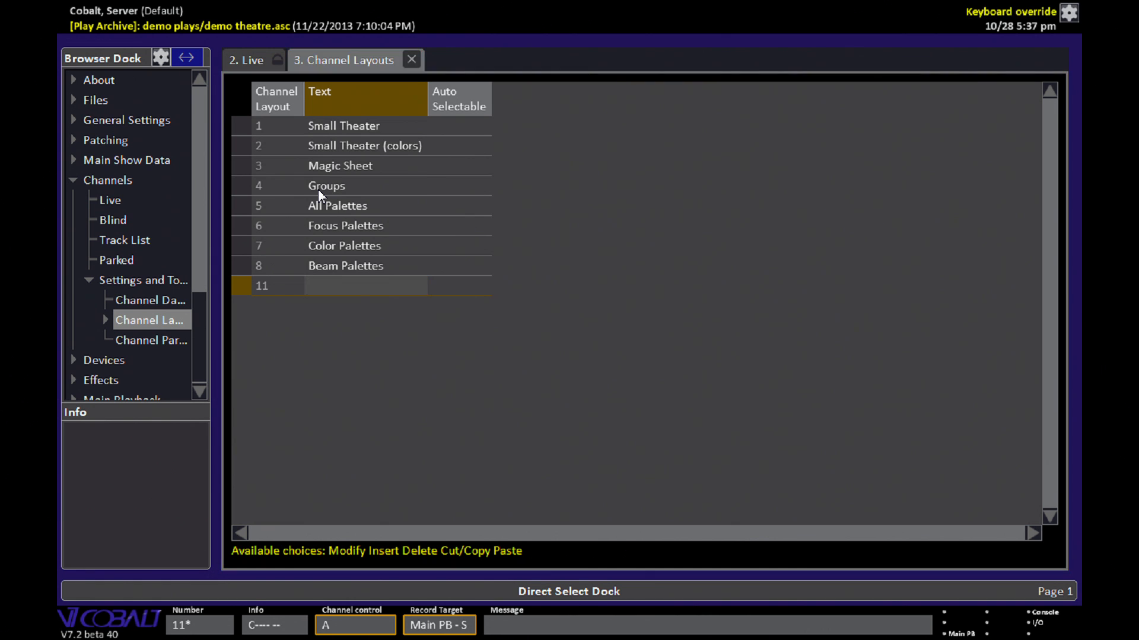
pyautogui.write('Demo')
pyautogui.press('Return')
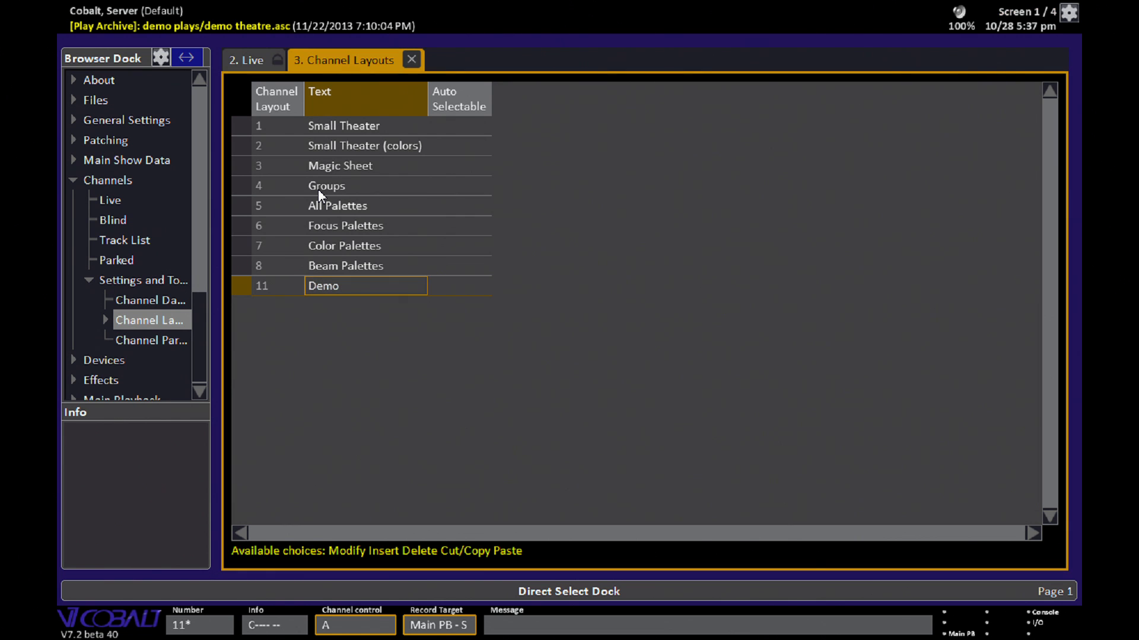
# Open layout 11 in the Channel Layout Editor with the browser dock collapsed, checking the layout list before returning to the editor.
pyautogui.press('Left')
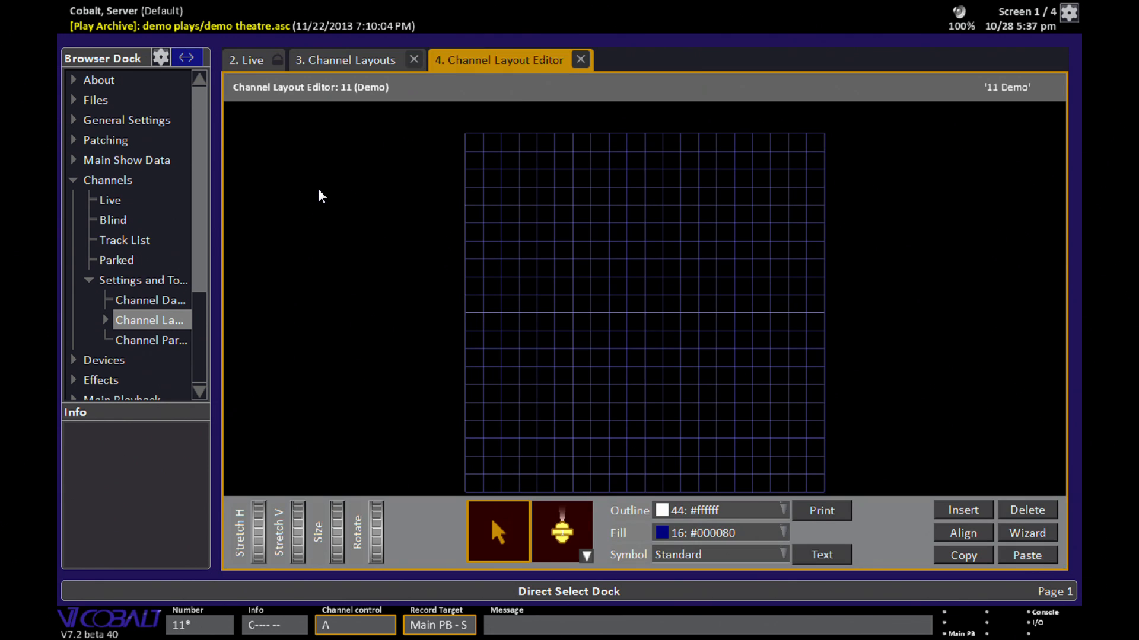
pyautogui.click(114, 60)
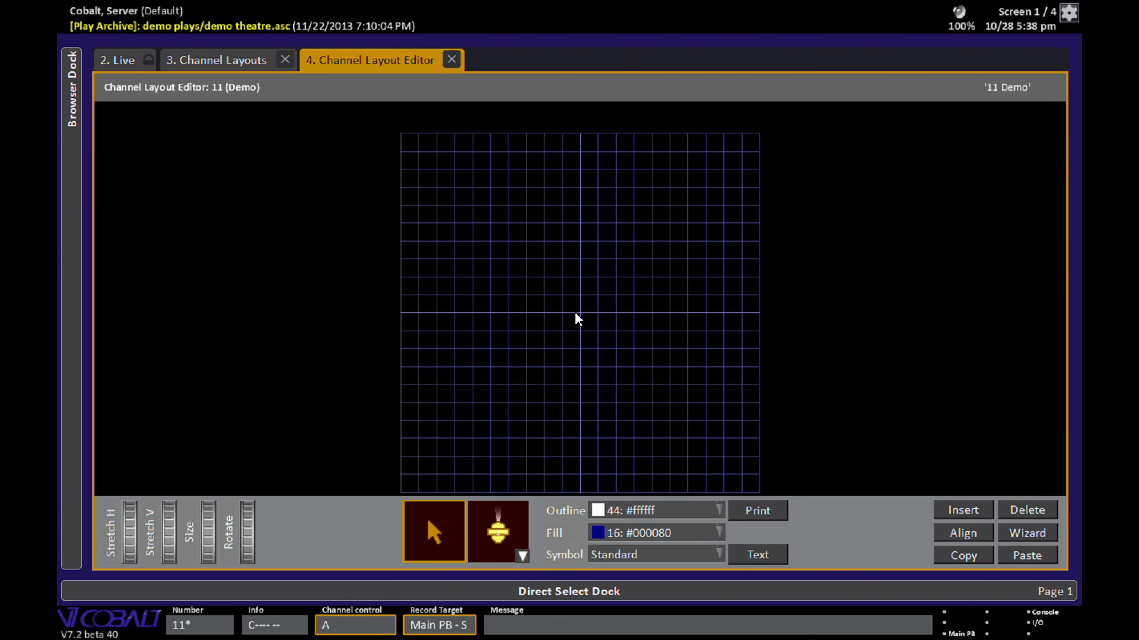
pyautogui.click(269, 66)
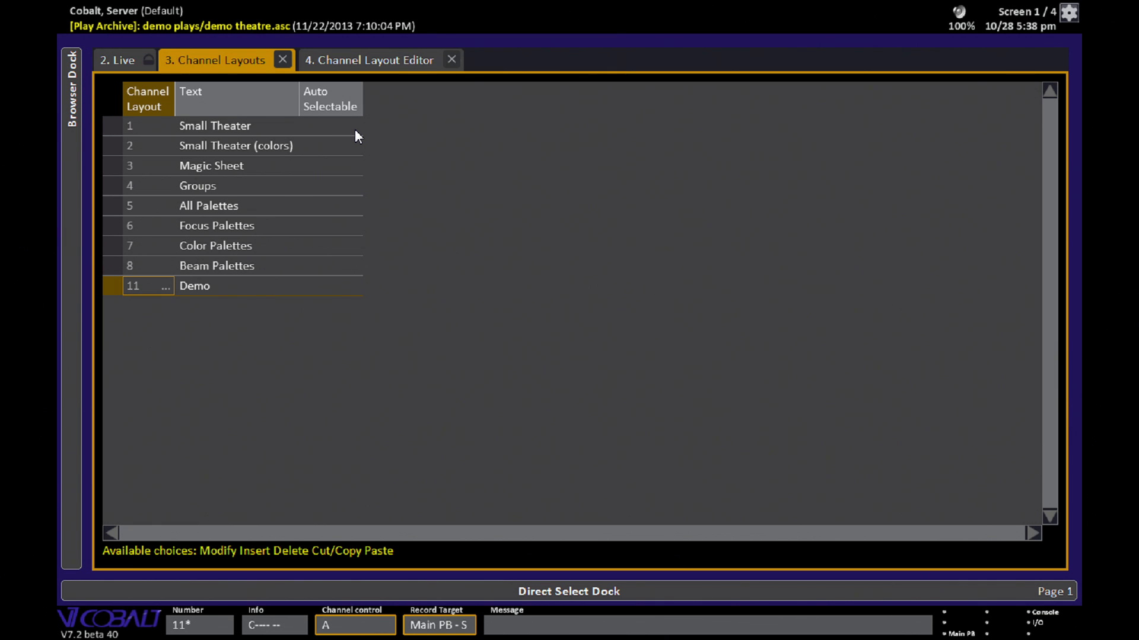
pyautogui.click(398, 58)
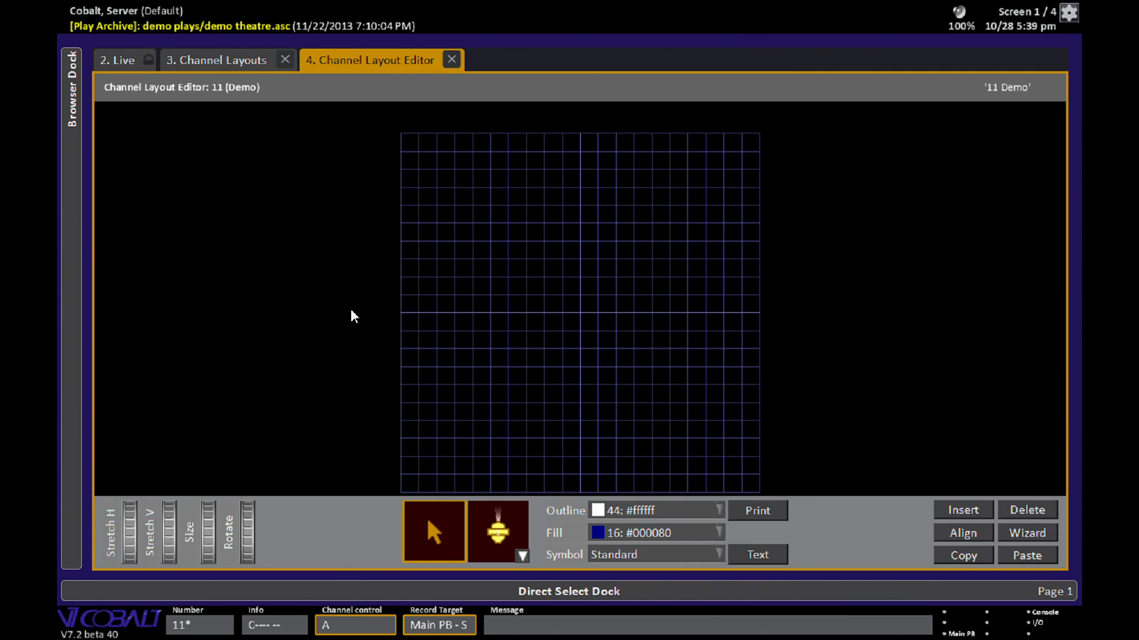
# Insert channels 11 through 14 into the layout and move them as a group to the centre of the grid.
pyautogui.write('1')
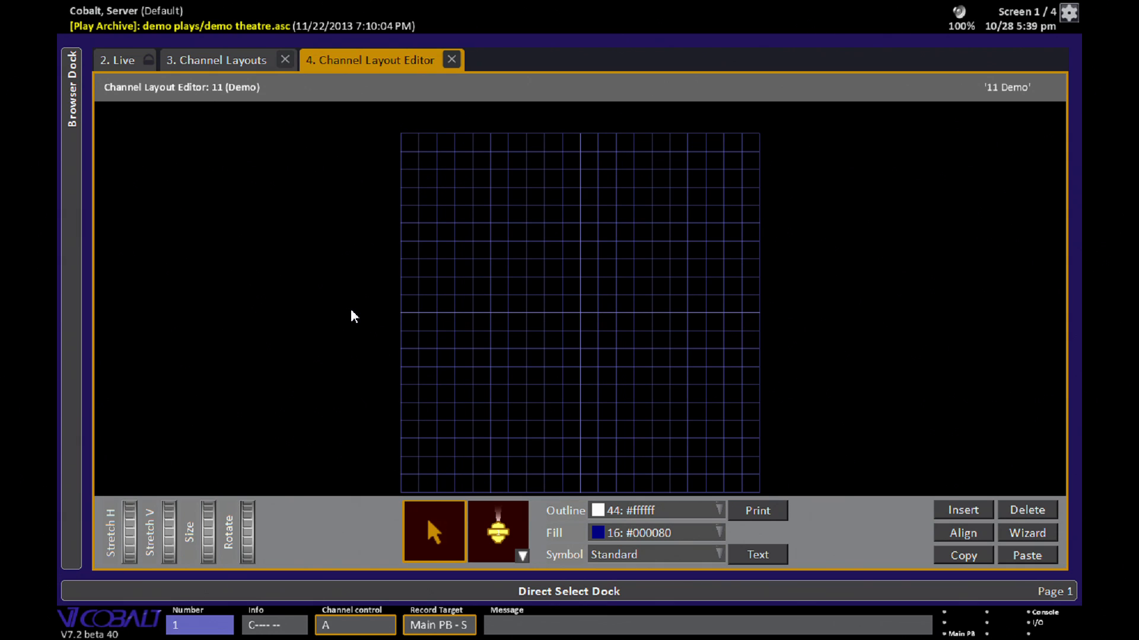
pyautogui.write('1c14t')
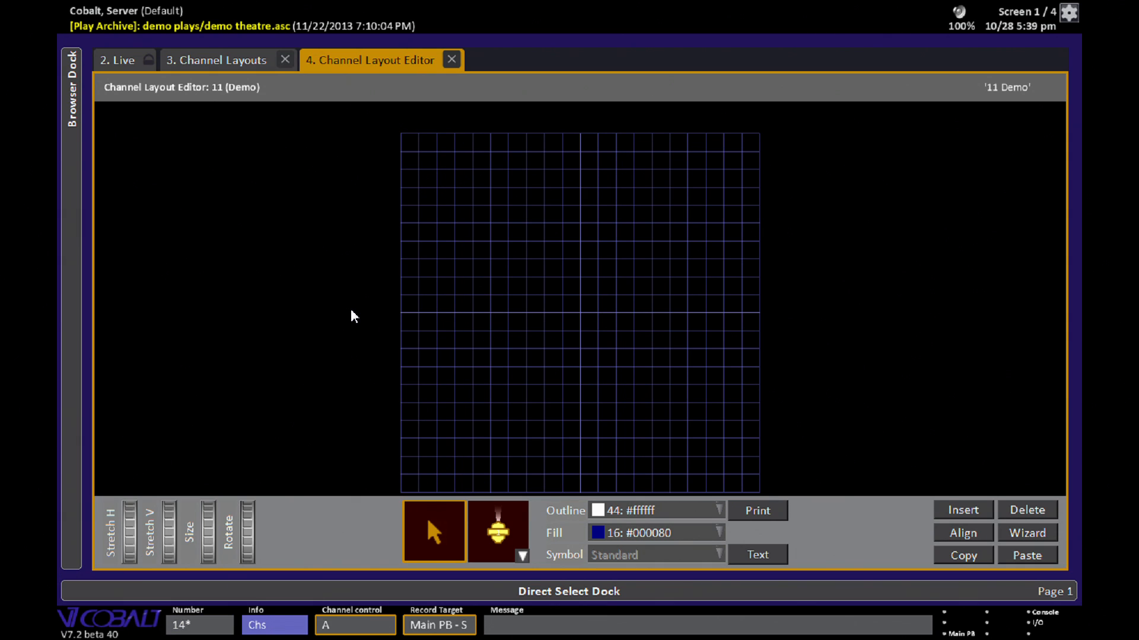
pyautogui.press('Insert')
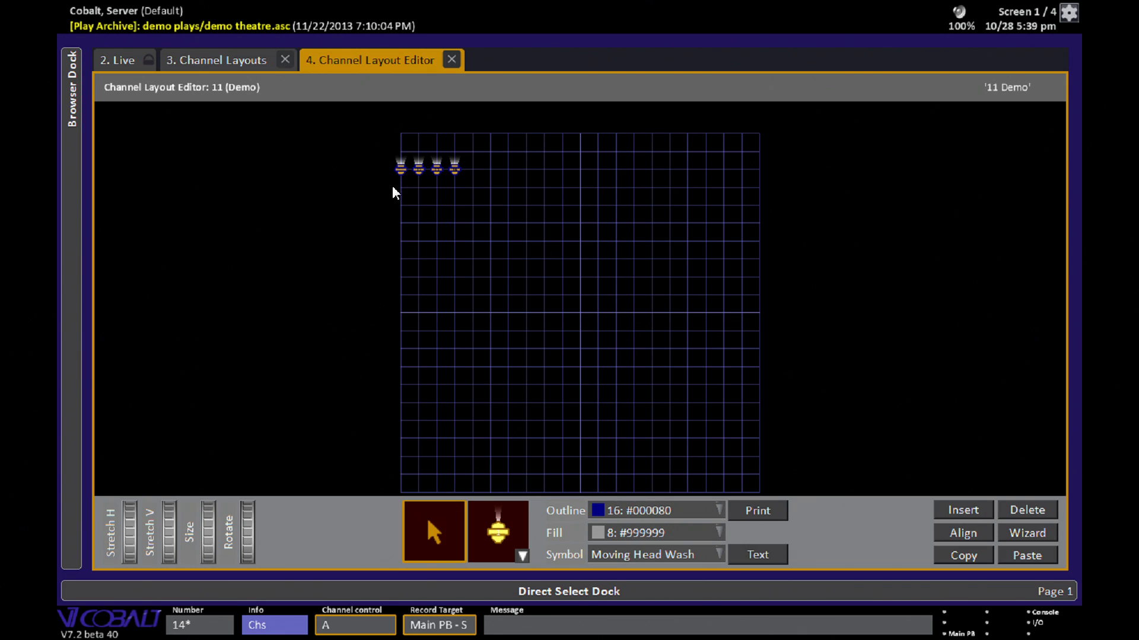
pyautogui.moveTo(436, 168); pyautogui.dragTo(586, 307)
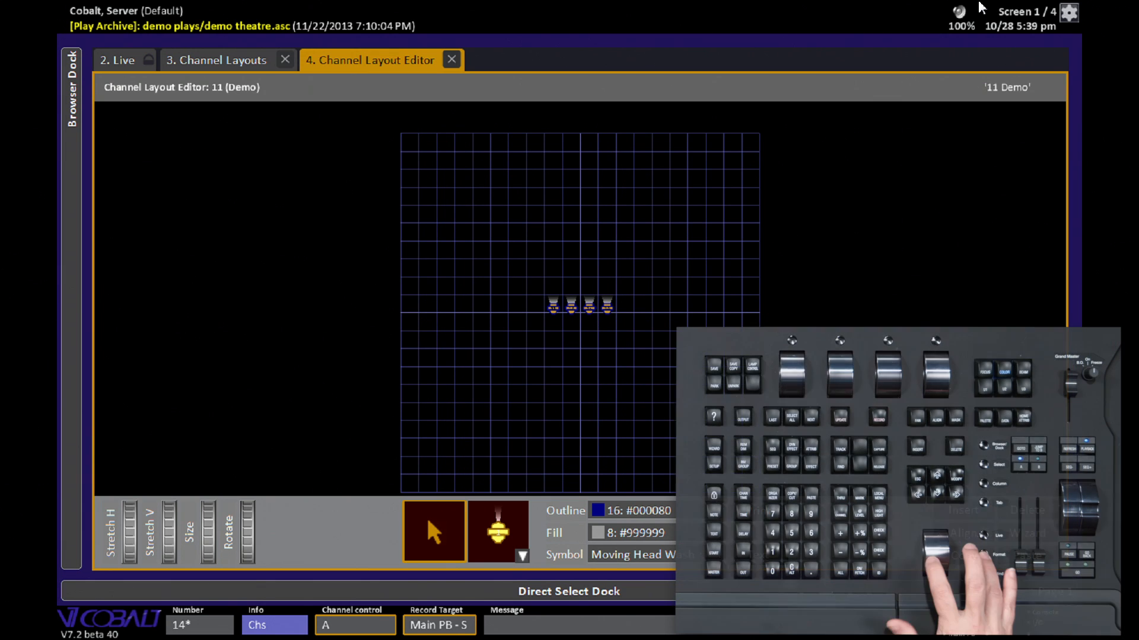
pyautogui.scroll(5, 982, 7)
pyautogui.scroll(3, 981, 7)
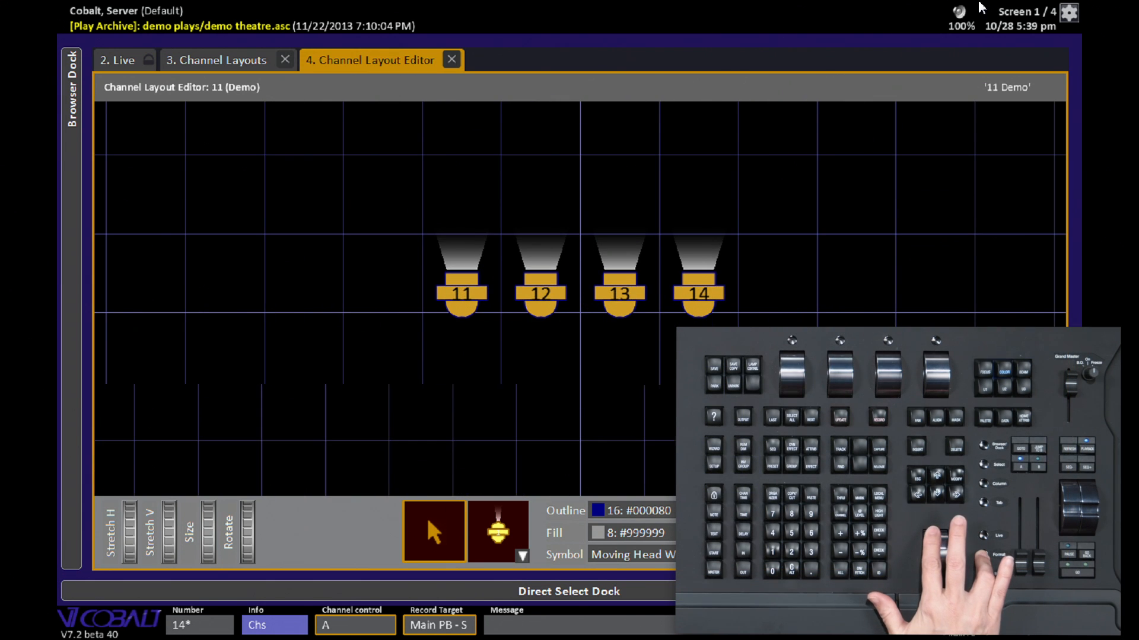
pyautogui.scroll(-2, 981, 7)
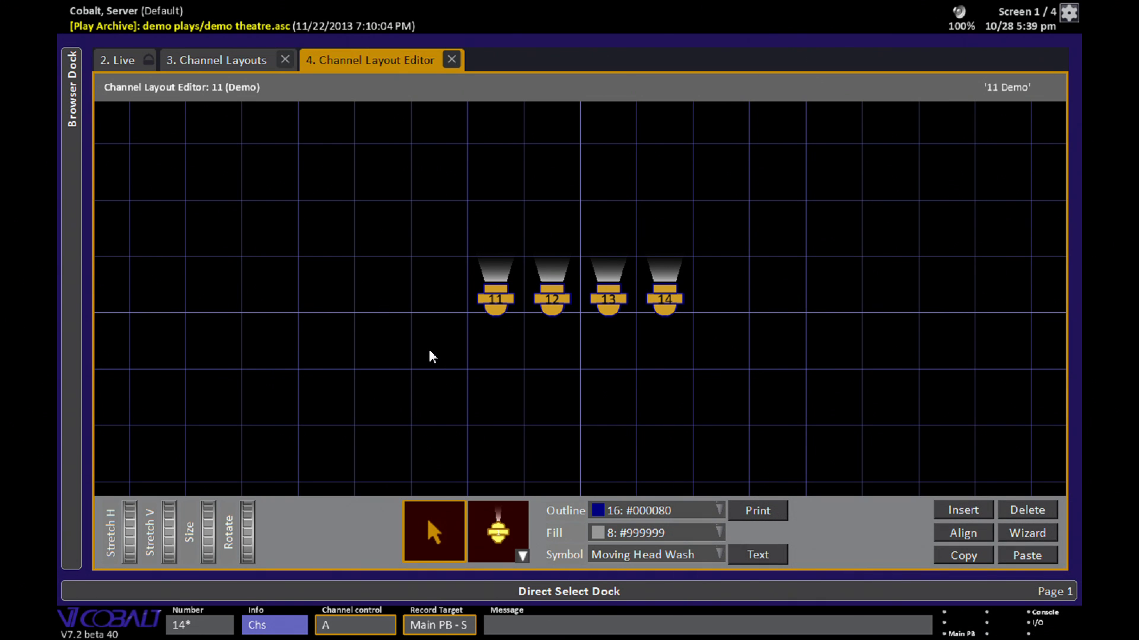
# Review the available symbol types for channels 11 to 14 and keep Moving Head Wash.
pyautogui.click(717, 555)
pyautogui.moveTo(714, 441)
pyautogui.mouseDown()
pyautogui.moveTo(713, 534)
pyautogui.moveTo(725, 440)
pyautogui.mouseUp()
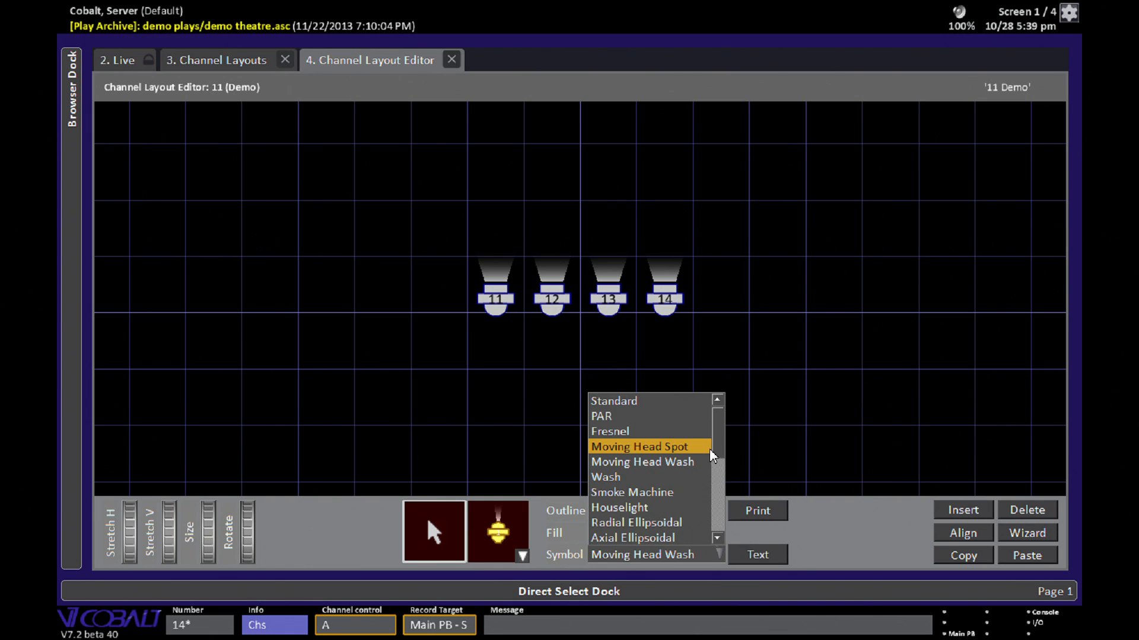
pyautogui.click(696, 463)
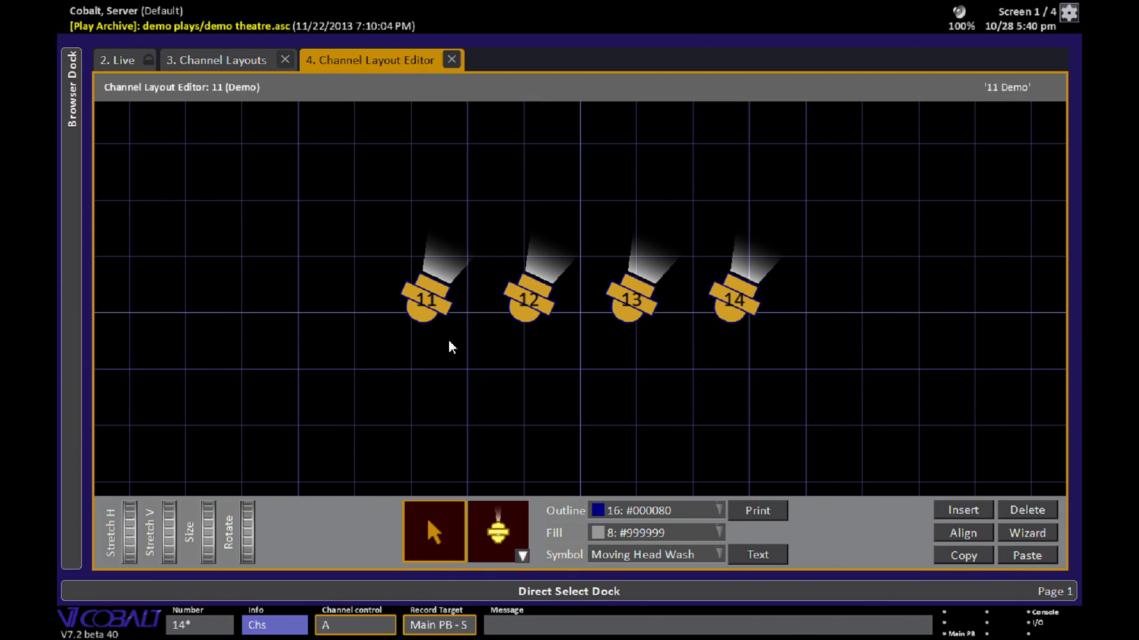
# Place group objects 1 to 5 in a row just below channels 11 to 14, starting with group 1.
pyautogui.click(500, 533)
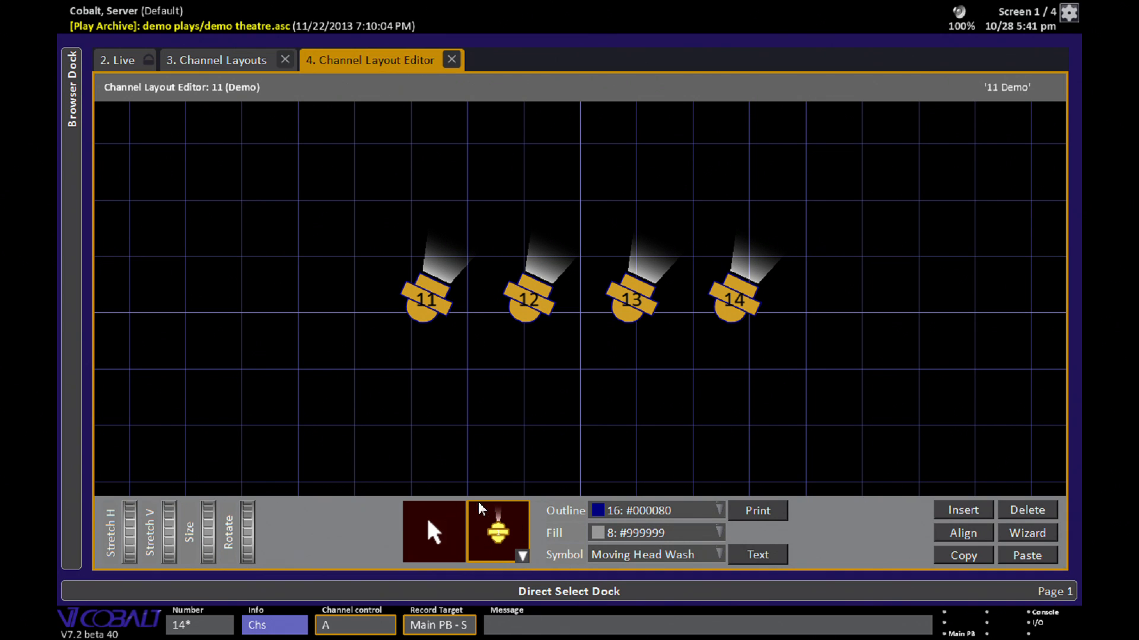
pyautogui.click(522, 555)
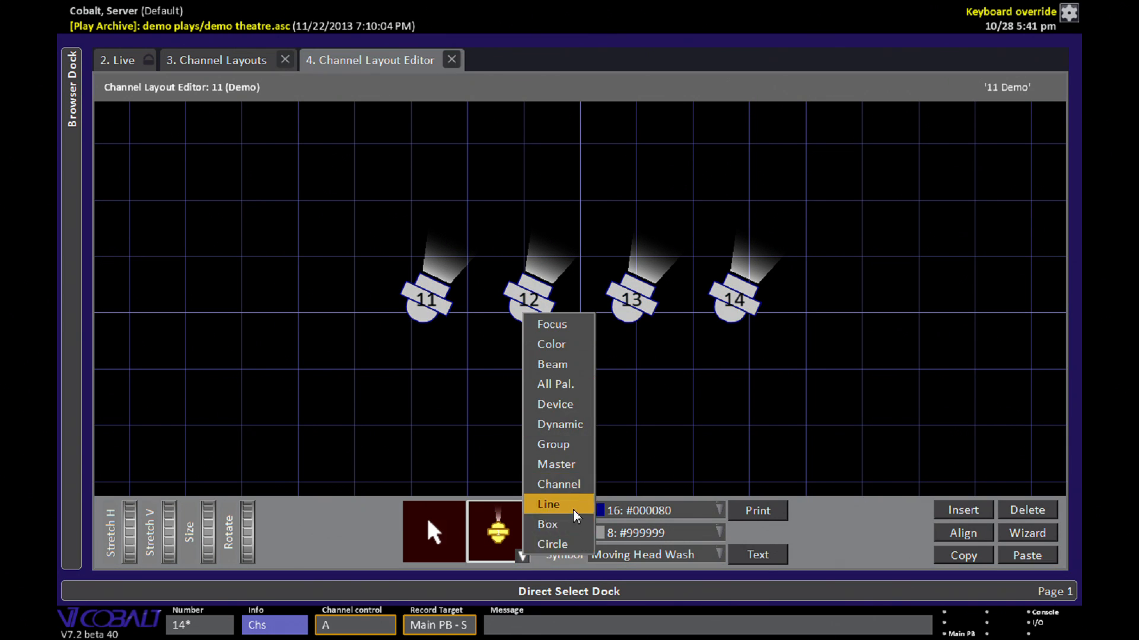
pyautogui.click(553, 445)
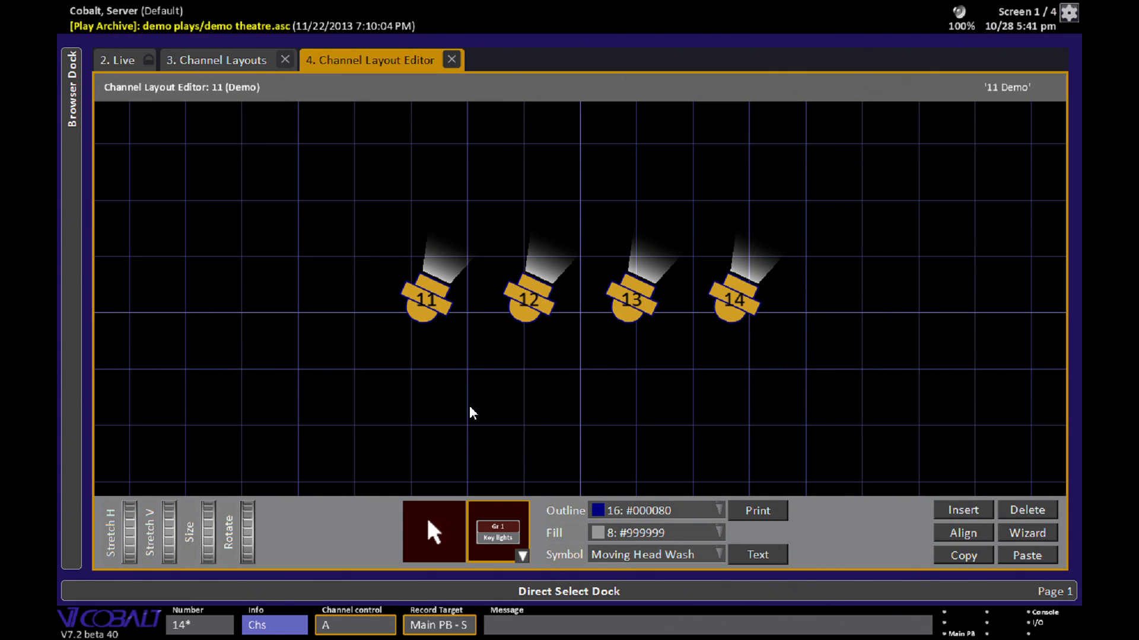
pyautogui.write('1')
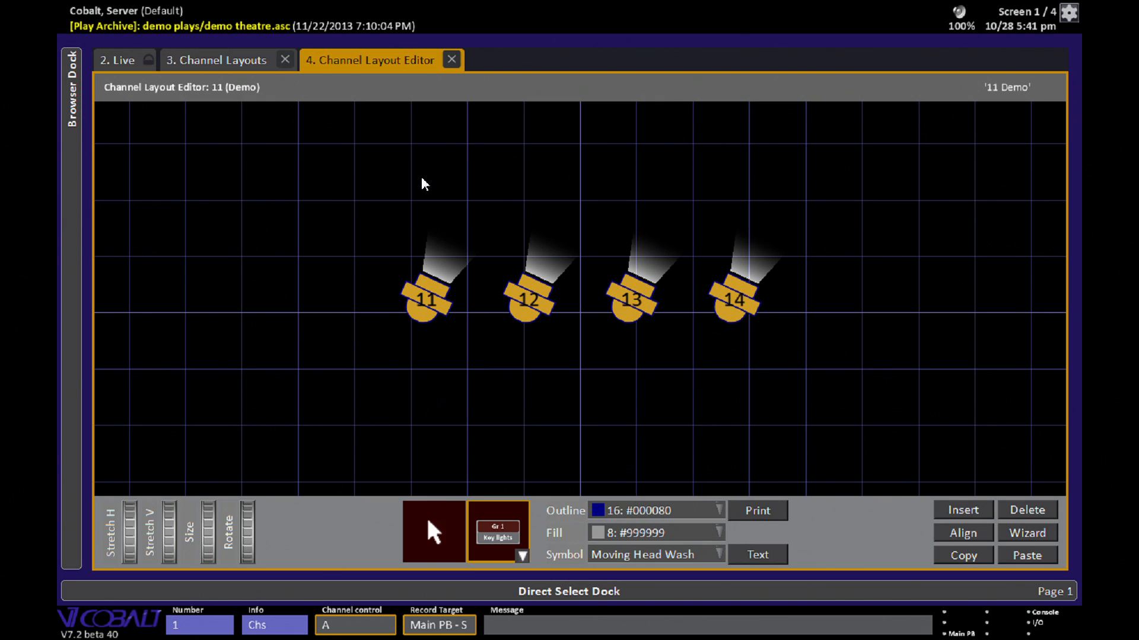
pyautogui.click(354, 365)
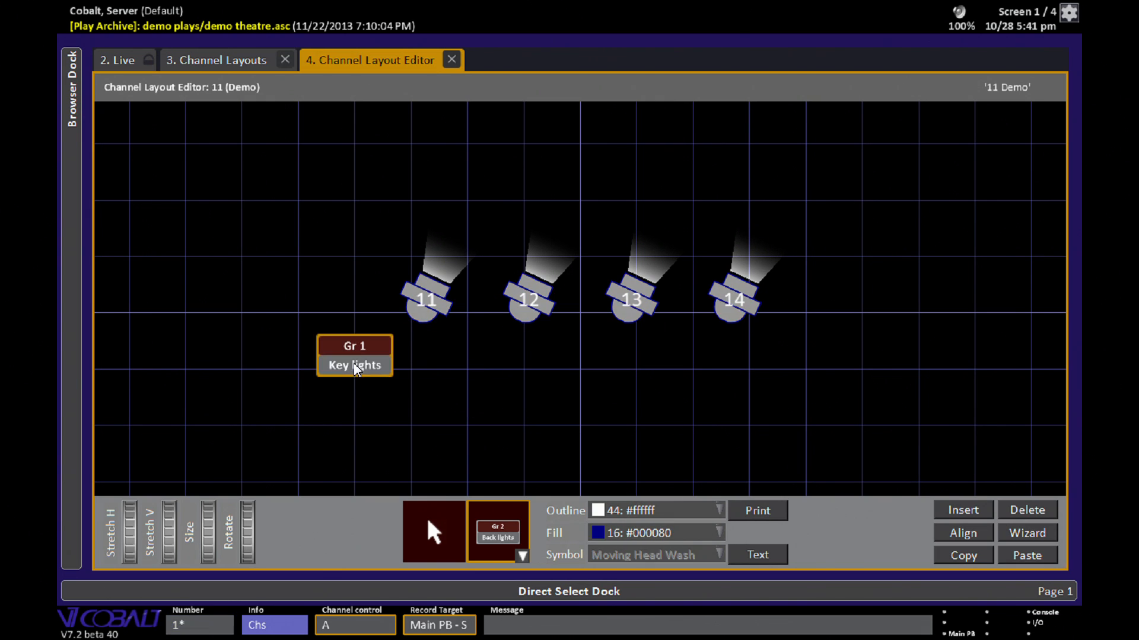
pyautogui.click(464, 356)
pyautogui.click(564, 357)
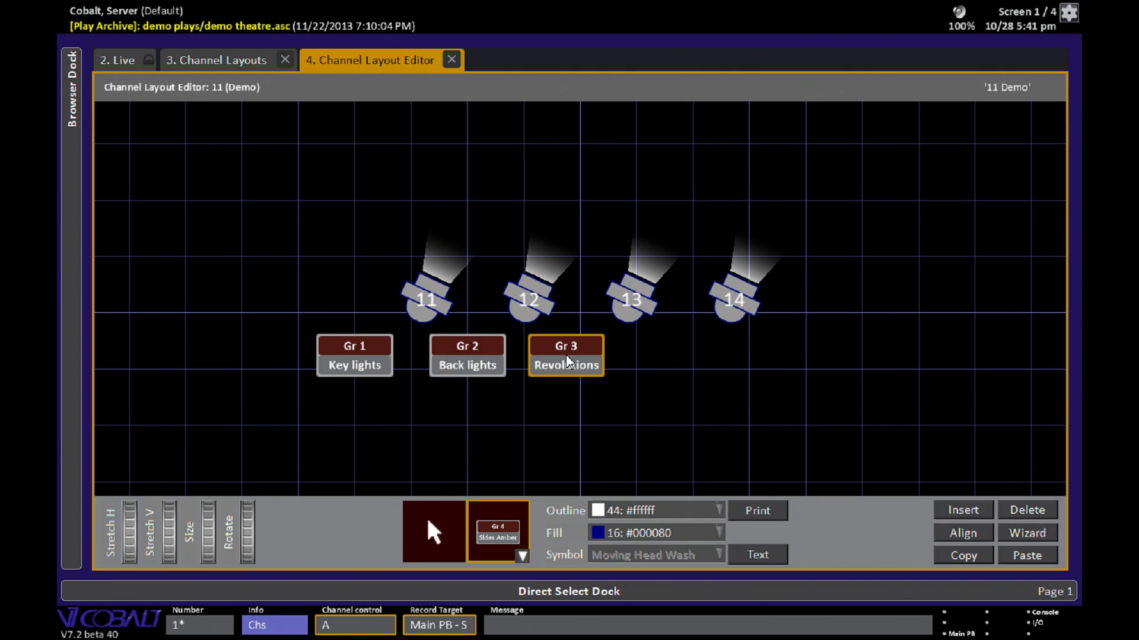
pyautogui.click(654, 354)
pyautogui.click(759, 356)
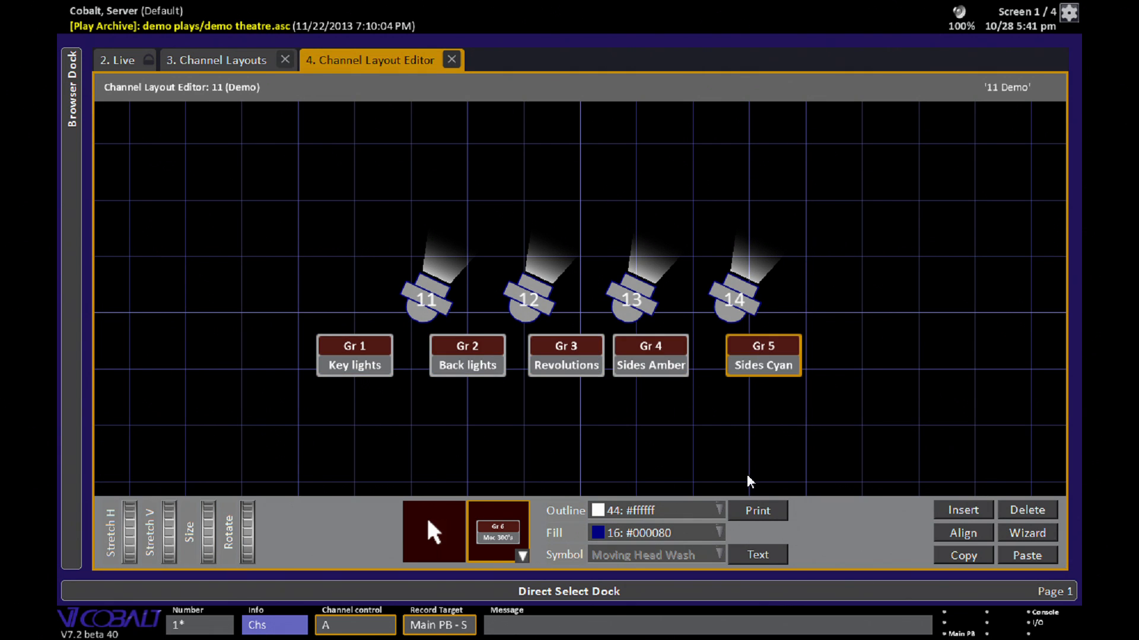
# Place group objects 6 to 9 in a second row beneath groups 1 to 5.
pyautogui.click(383, 440)
pyautogui.click(482, 440)
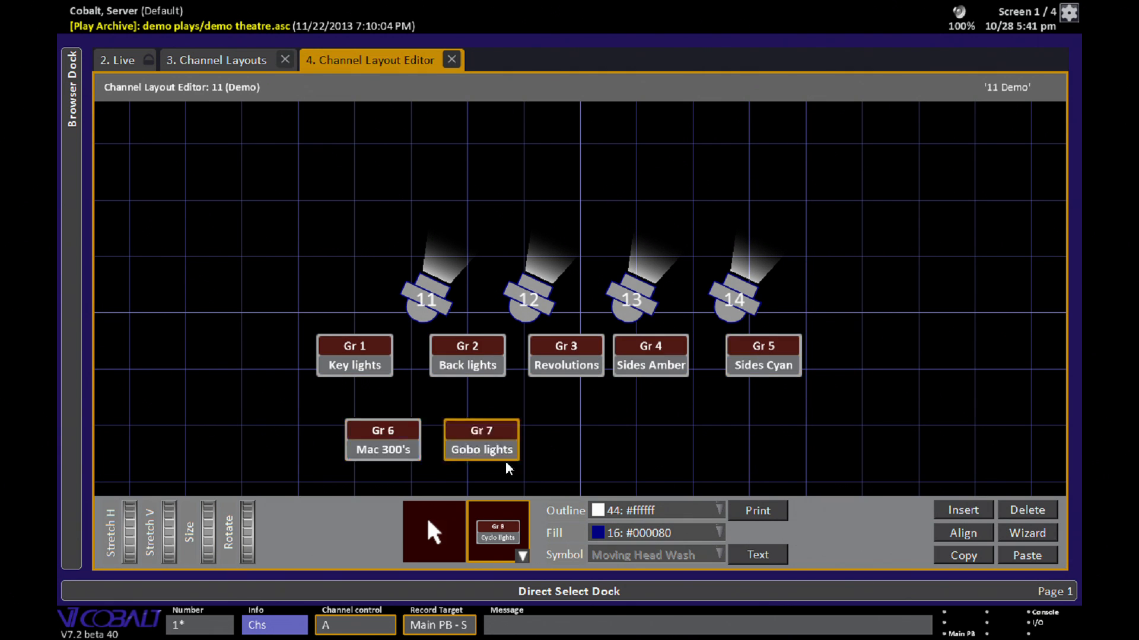
pyautogui.click(566, 441)
pyautogui.click(682, 442)
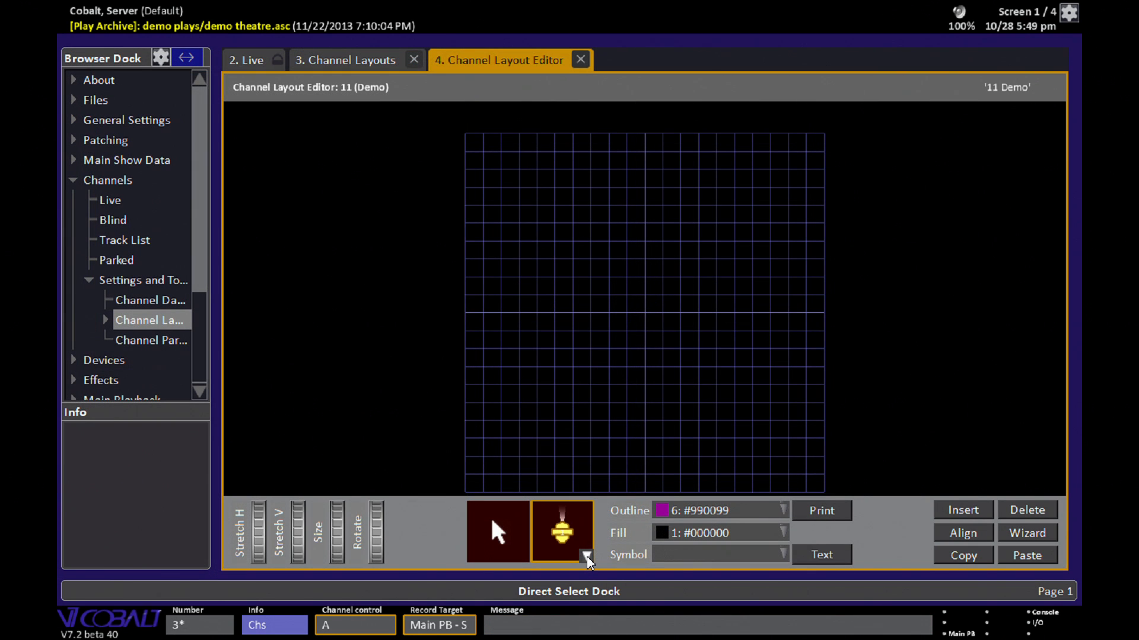
# Draw a box about 11 by 7 grid squares around the middle of the empty layout grid.
pyautogui.click(586, 557)
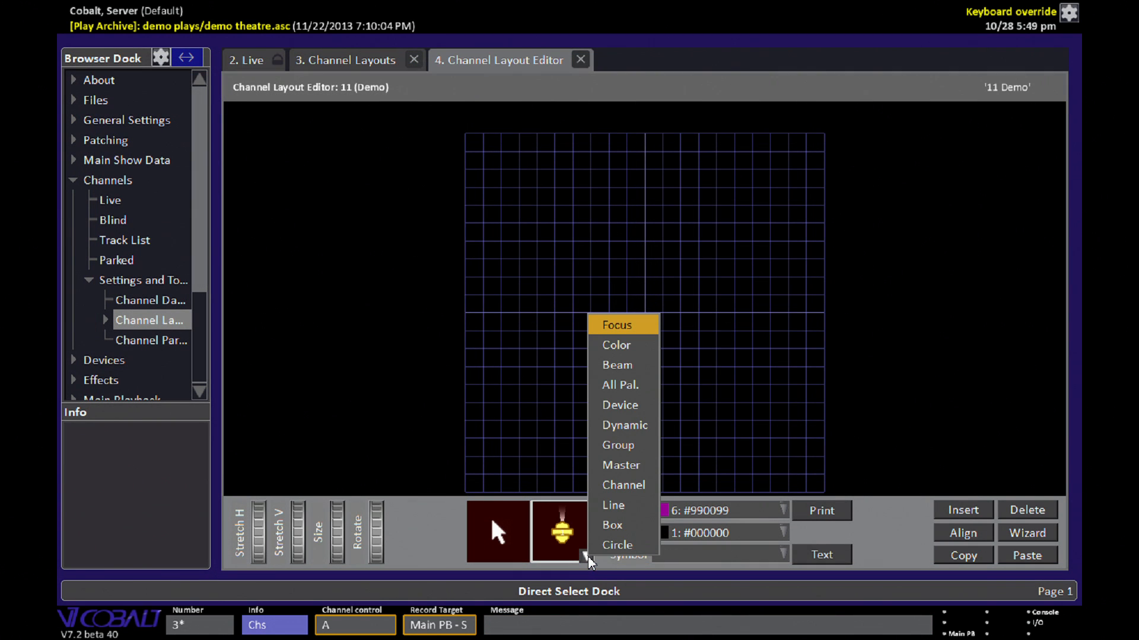
pyautogui.click(615, 526)
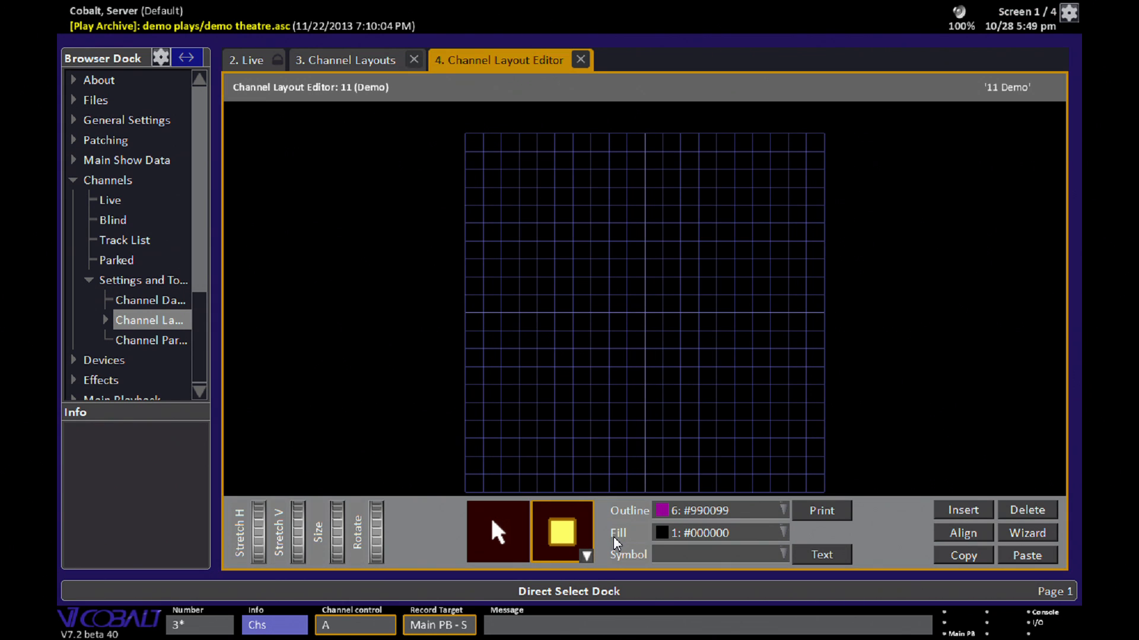
pyautogui.moveTo(532, 242); pyautogui.dragTo(723, 363)
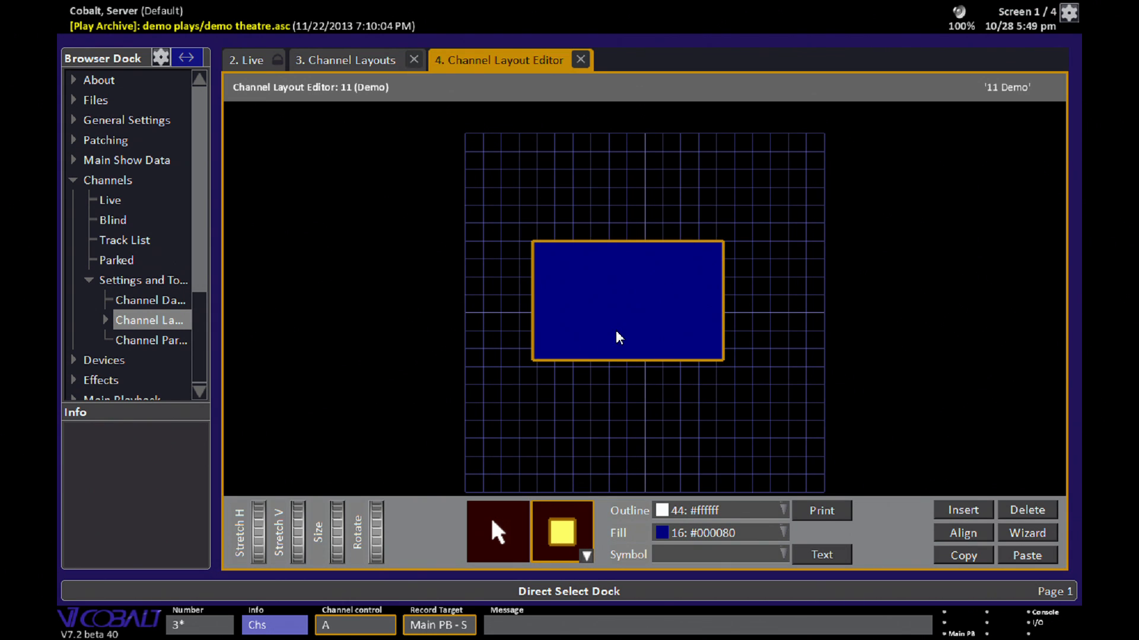
# Set the box's outline colour to 8: #999999 and its fill colour to 1: #000000.
pyautogui.click(778, 511)
pyautogui.moveTo(783, 477); pyautogui.dragTo(773, 367)
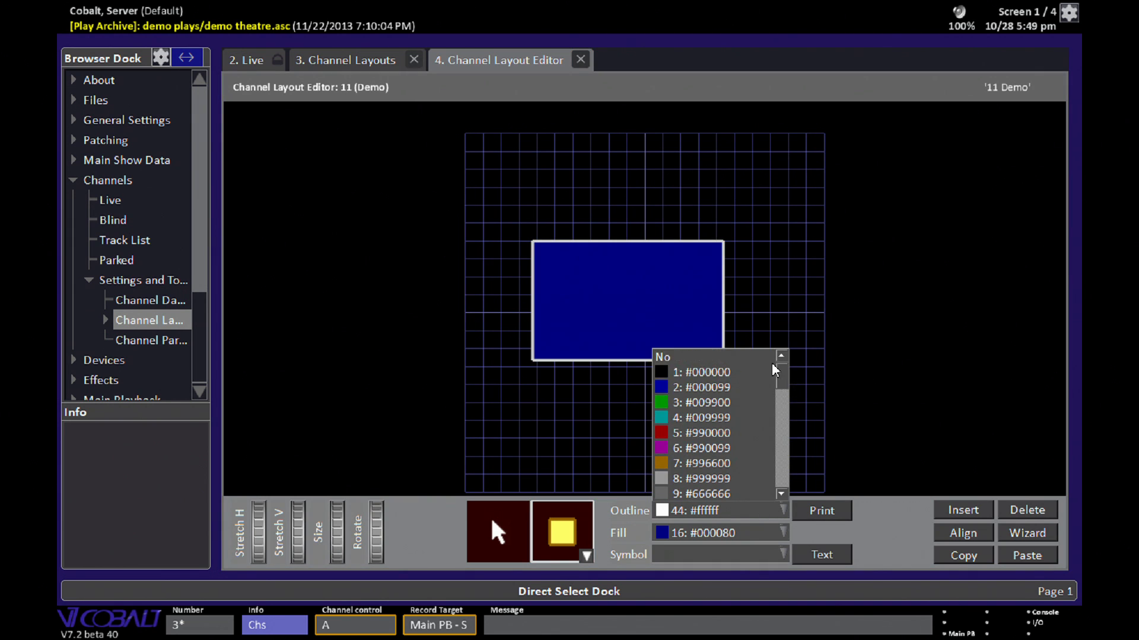
pyautogui.click(705, 375)
pyautogui.click(711, 479)
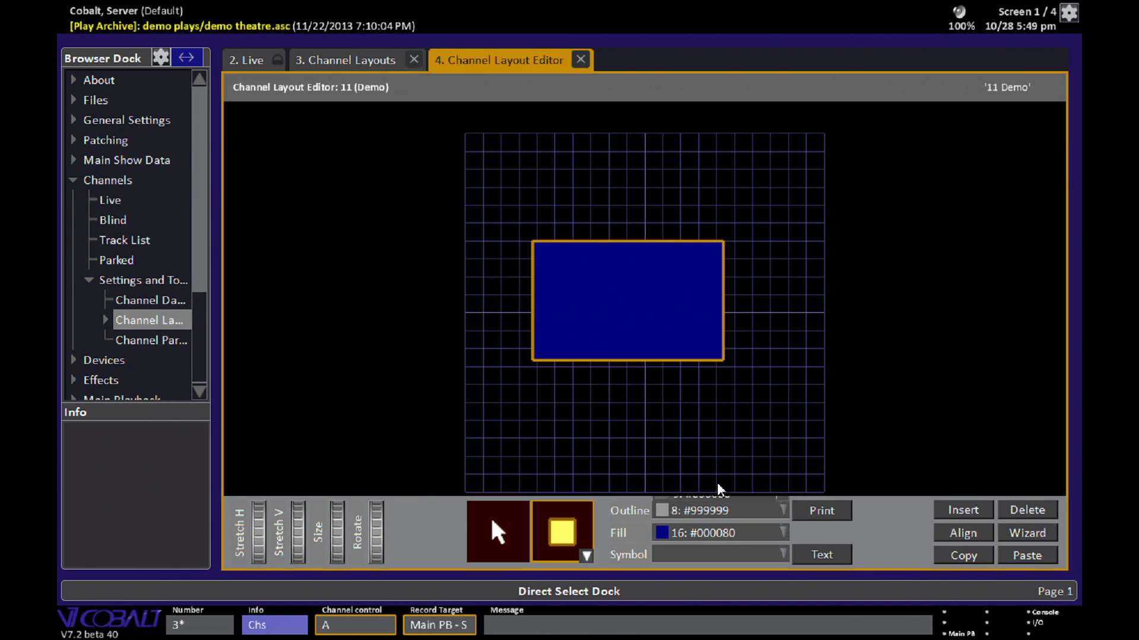
pyautogui.click(783, 533)
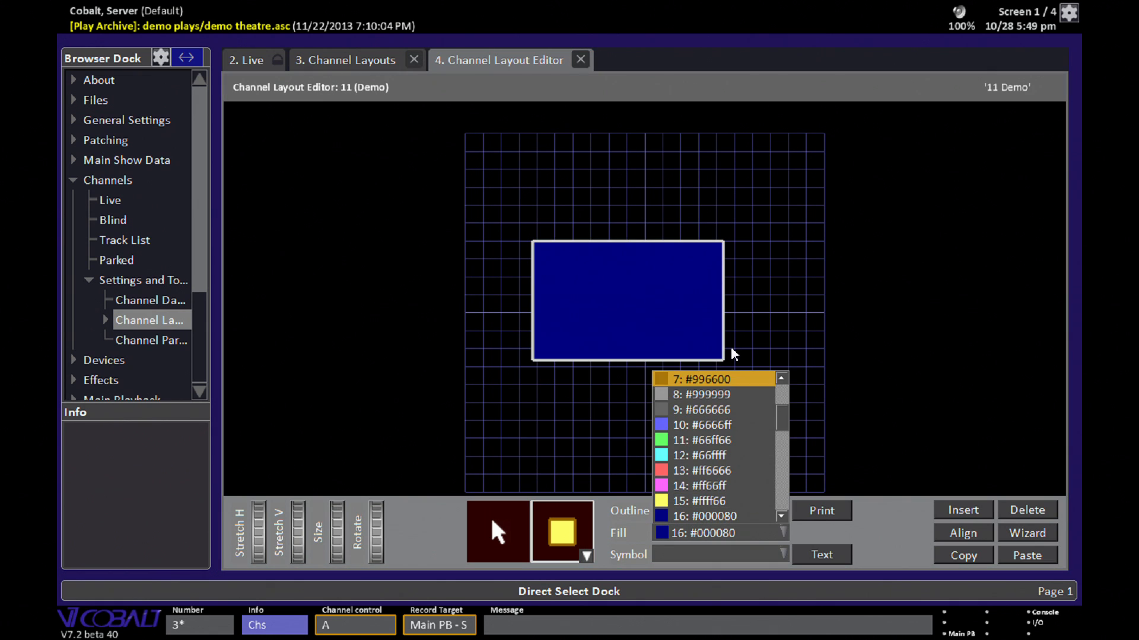
pyautogui.moveTo(783, 426); pyautogui.dragTo(782, 379)
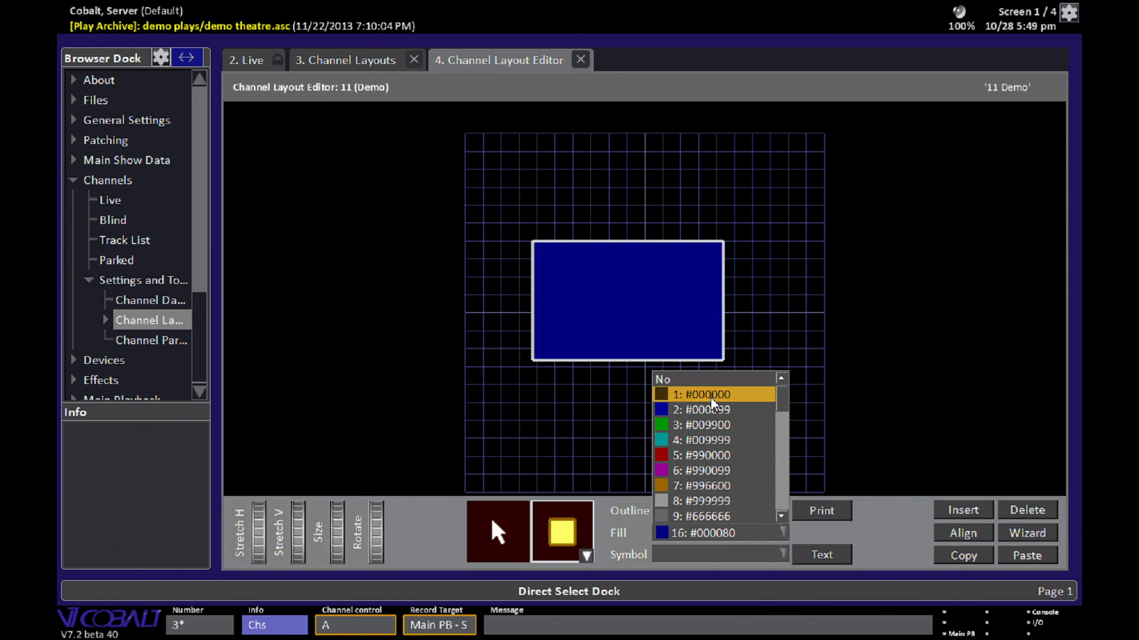
pyautogui.click(706, 380)
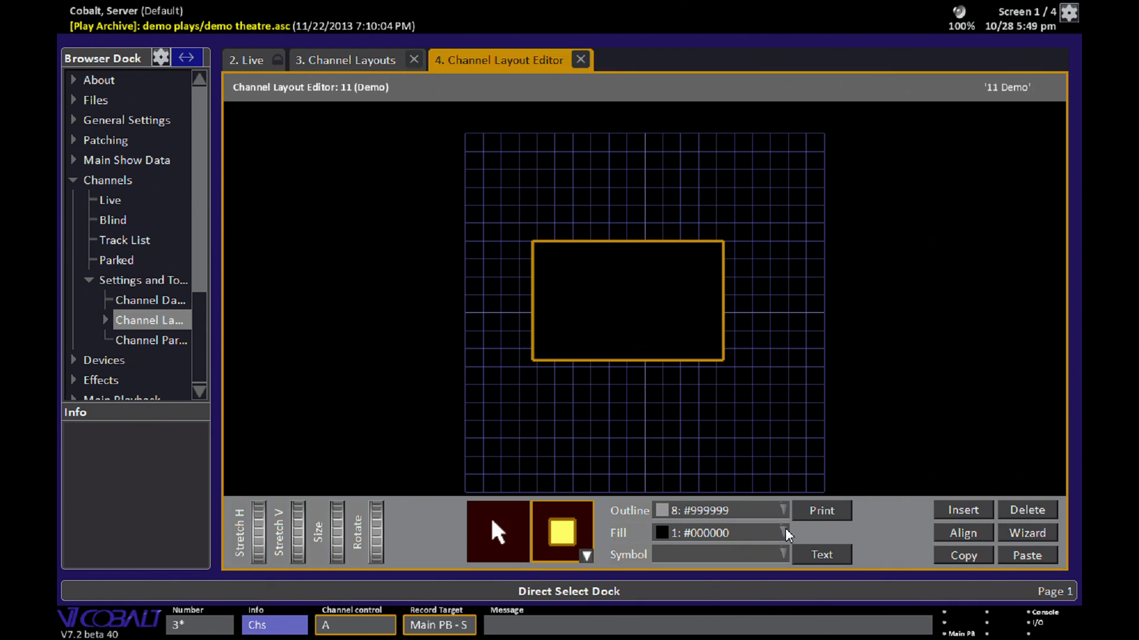
# Label the selected box with the text "FOH".
pyautogui.click(832, 559)
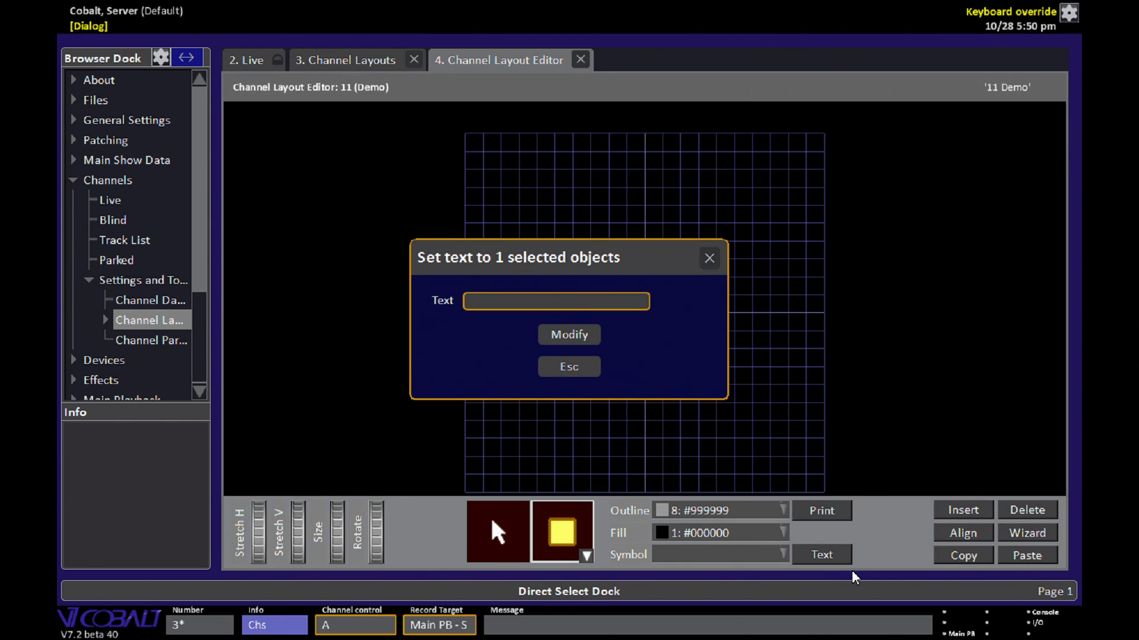
pyautogui.write('FOH')
pyautogui.click(596, 336)
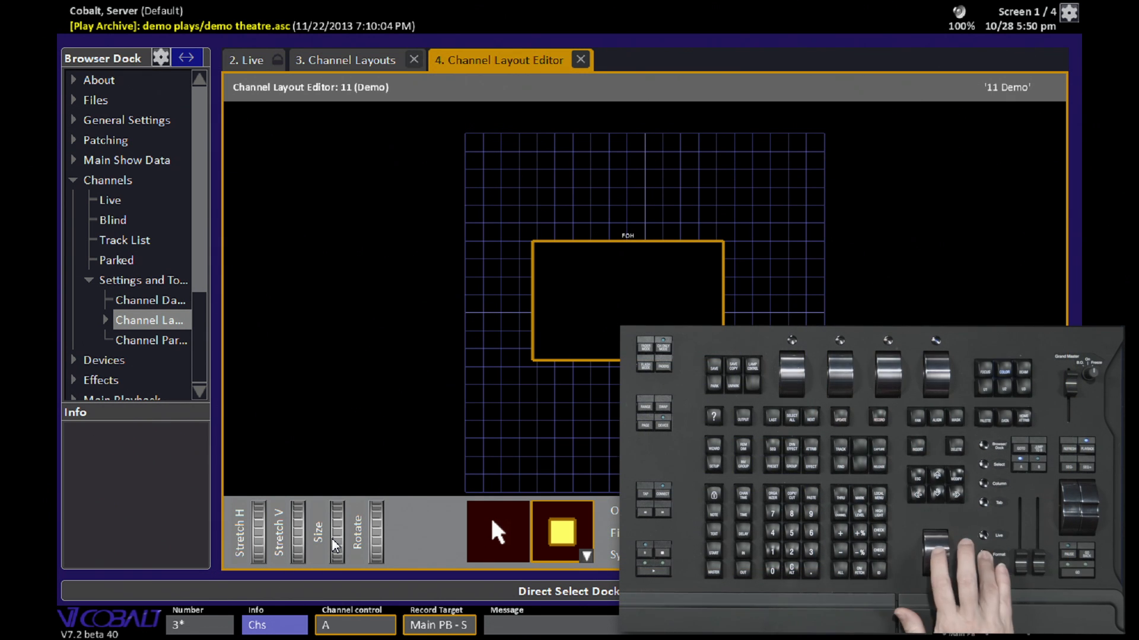
pyautogui.scroll(5, 332, 539)
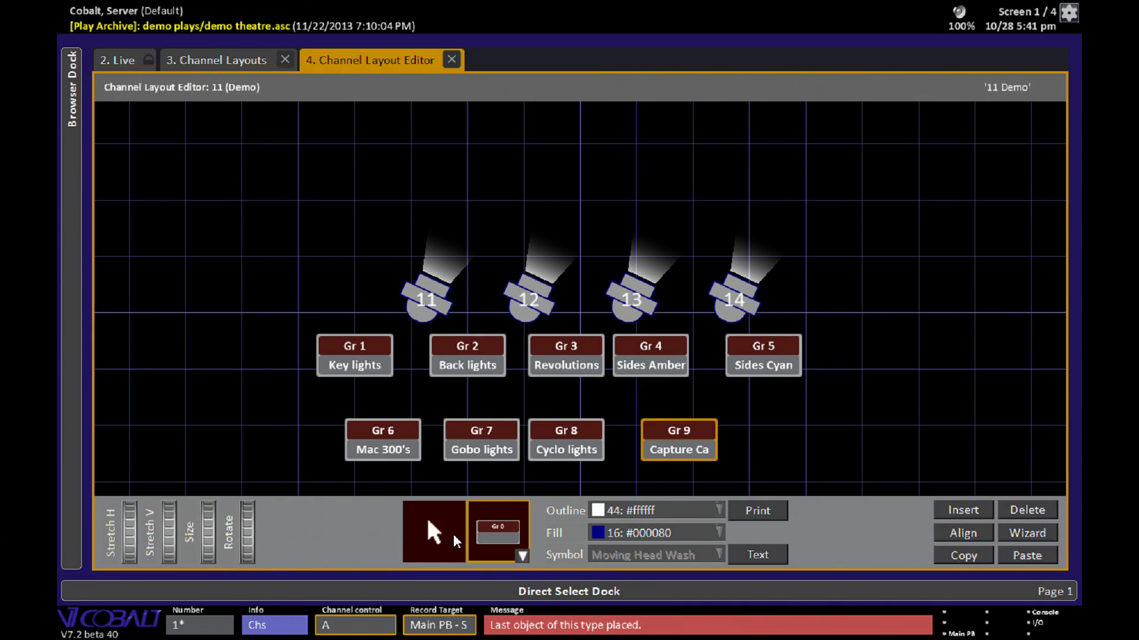
# Select group objects 6 to 9 and align them with equal horizontal spacing.
pyautogui.click(434, 532)
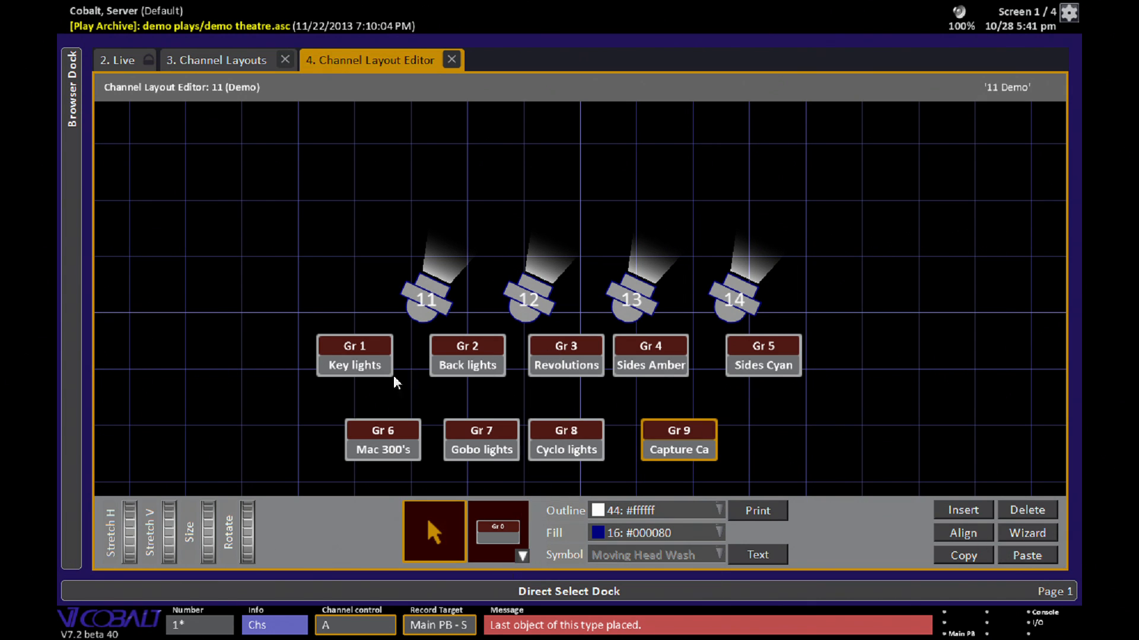
pyautogui.moveTo(280, 395); pyautogui.dragTo(792, 478)
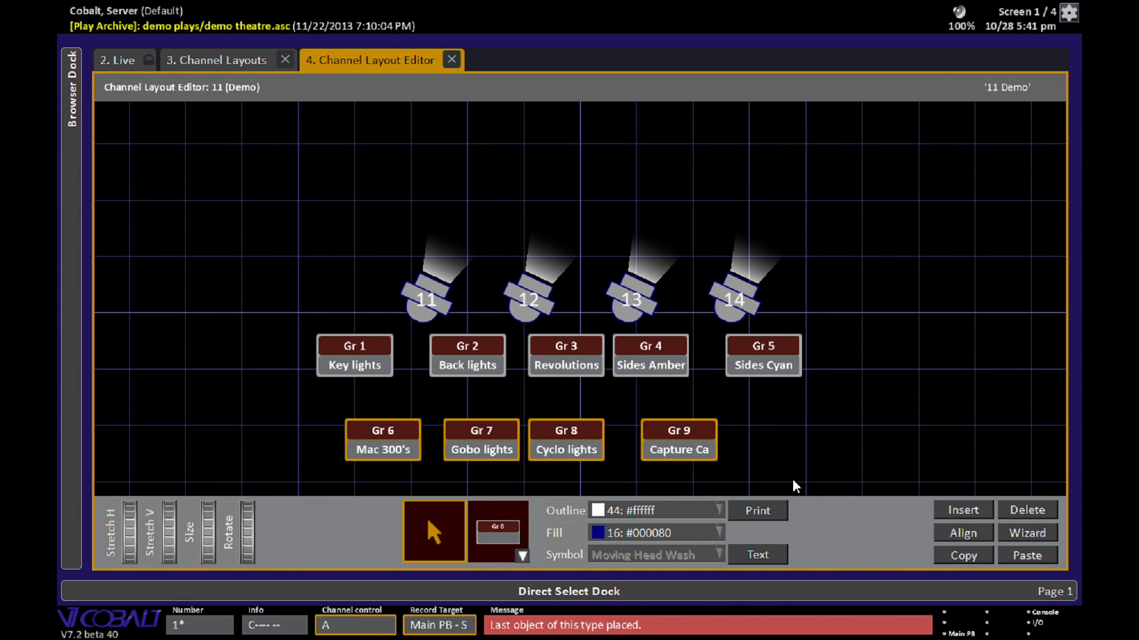
pyautogui.click(985, 534)
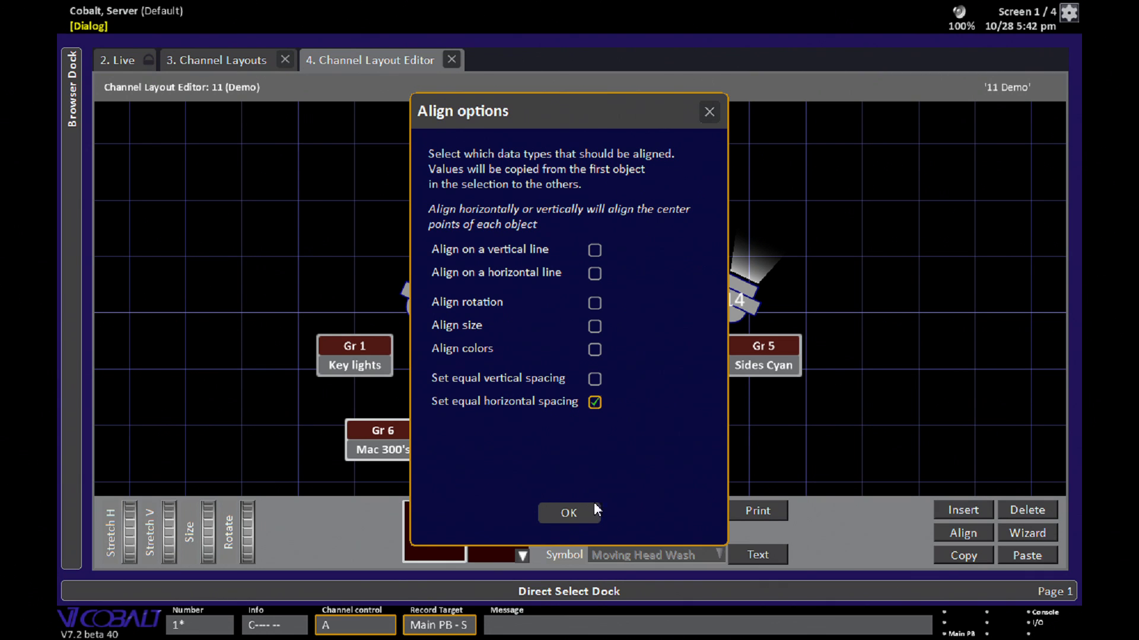
pyautogui.click(569, 514)
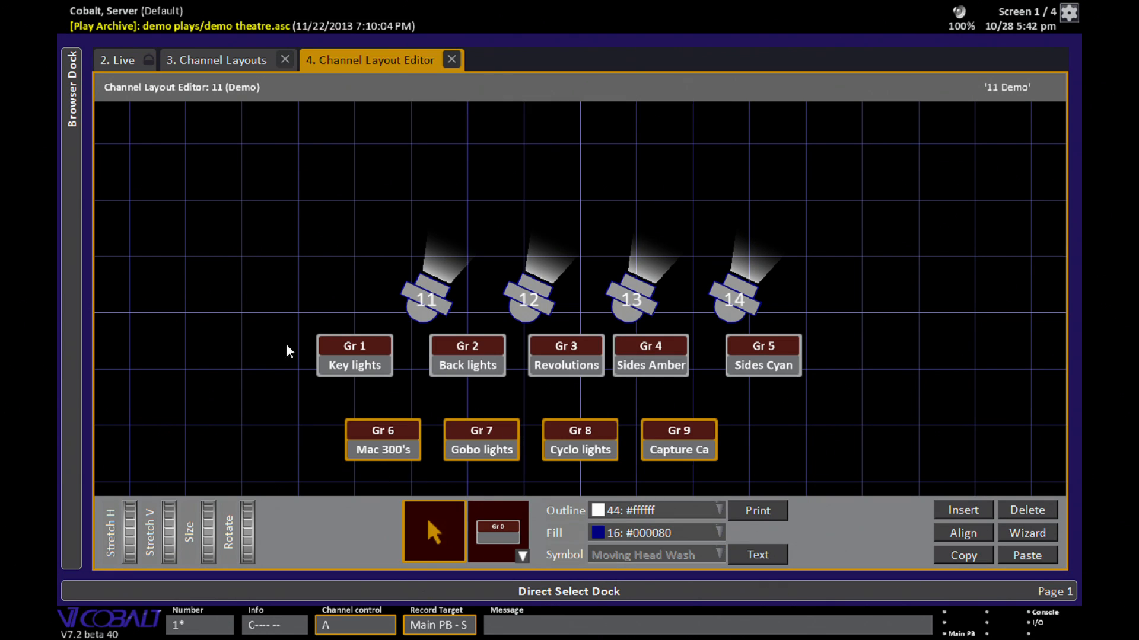
# Align group objects 1 to 5 in the upper row with equal horizontal spacing.
pyautogui.moveTo(282, 324); pyautogui.dragTo(847, 389)
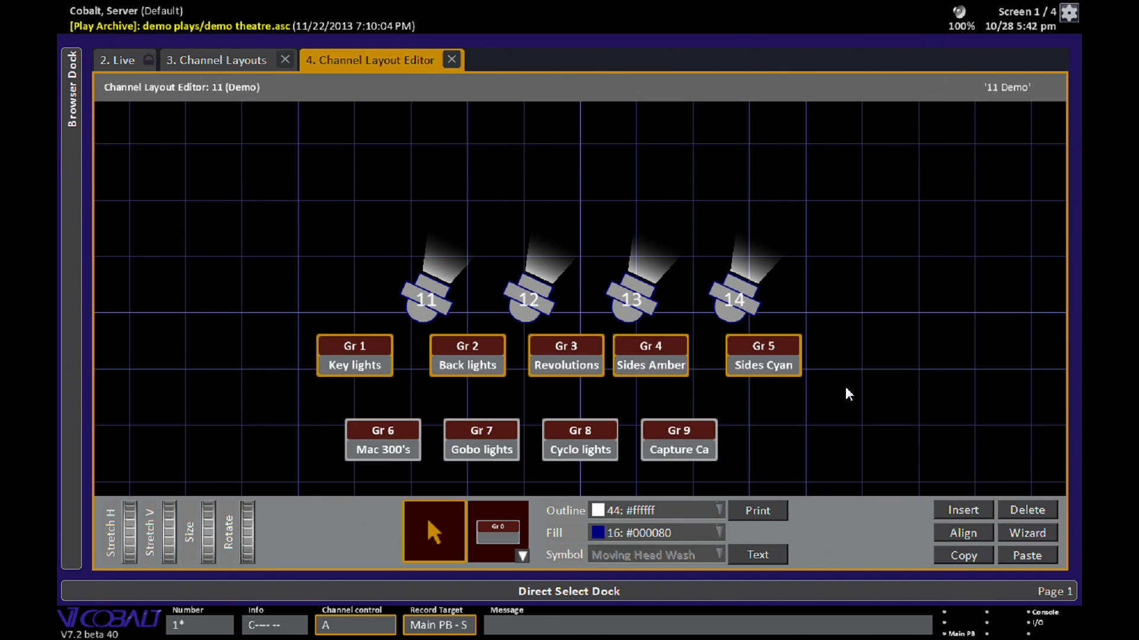
pyautogui.click(961, 532)
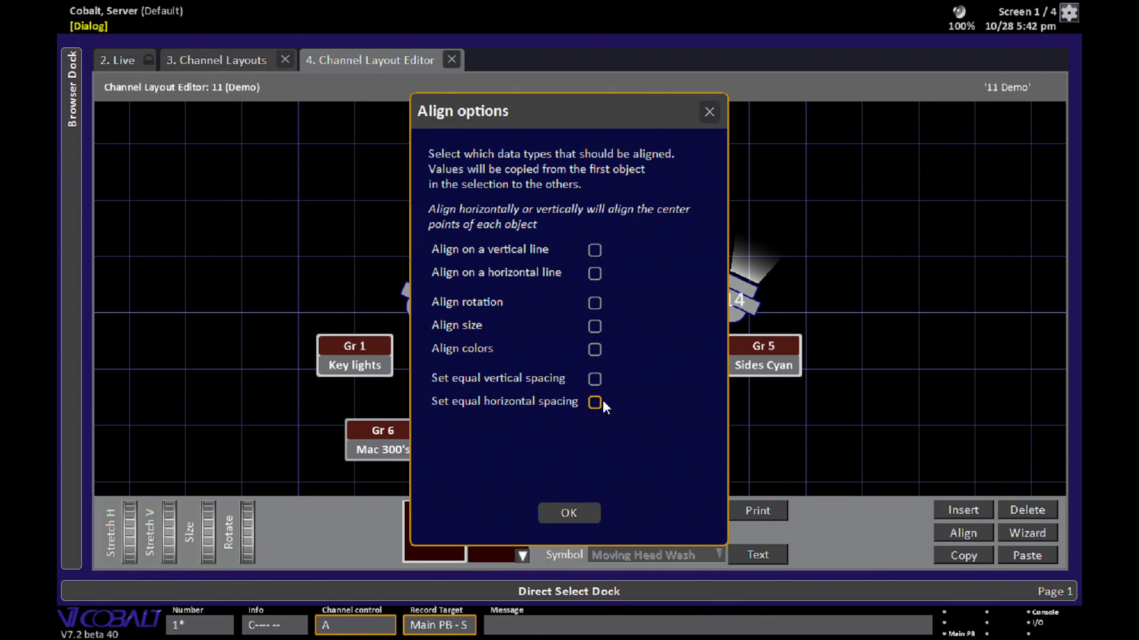
pyautogui.click(577, 509)
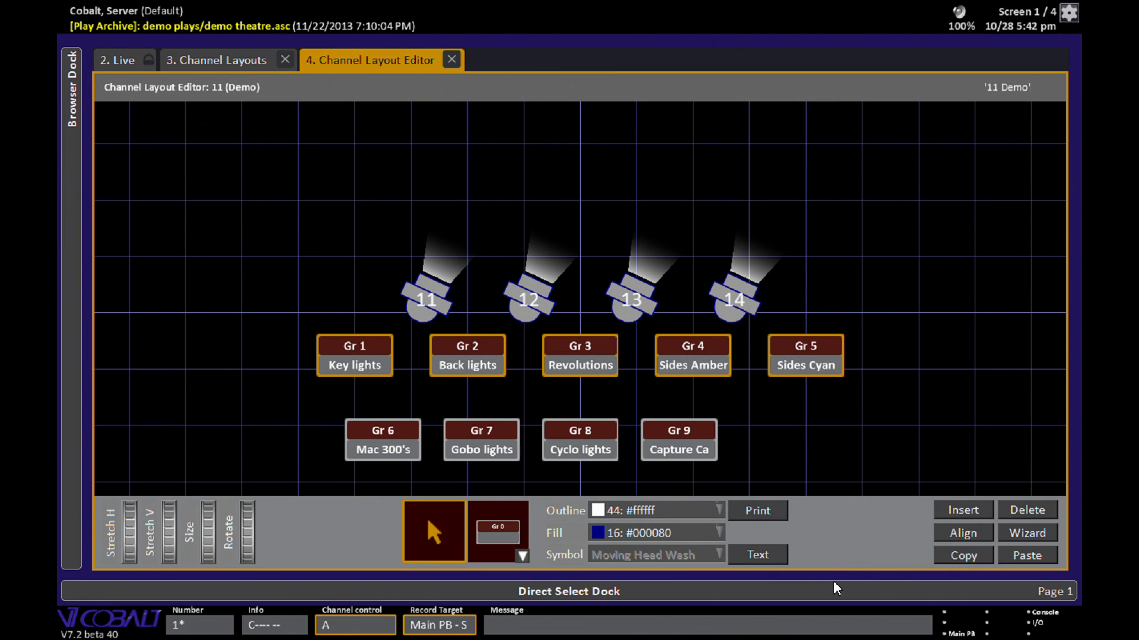
# Spread group objects 1 to 9 farther apart as one selection and delete them all from the layout.
pyautogui.click(259, 336)
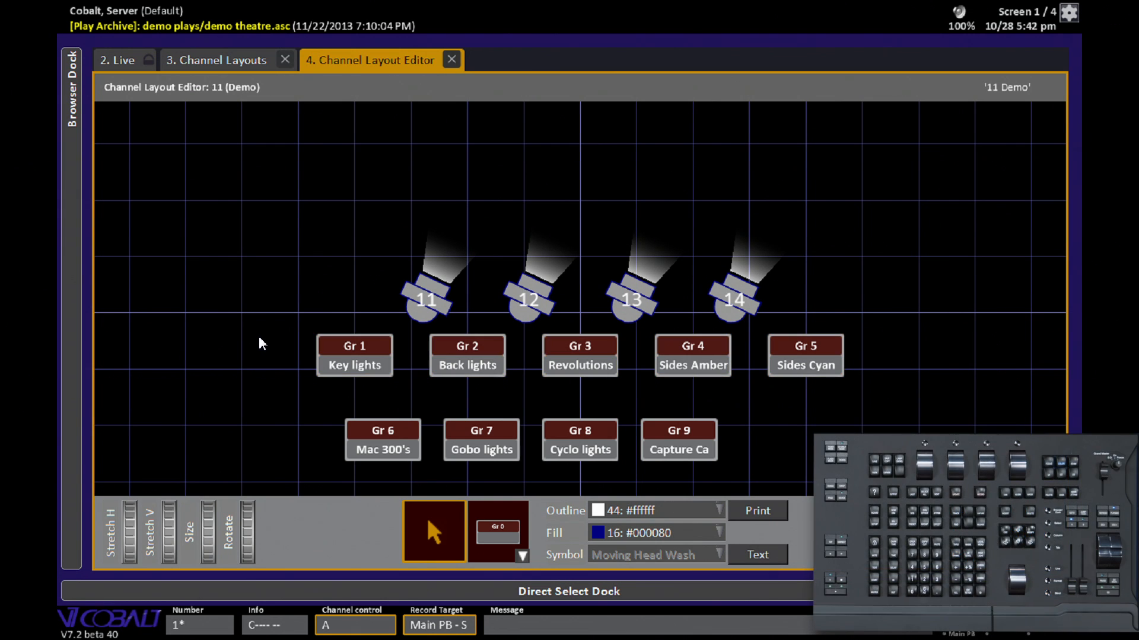
pyautogui.moveTo(278, 324); pyautogui.dragTo(888, 479)
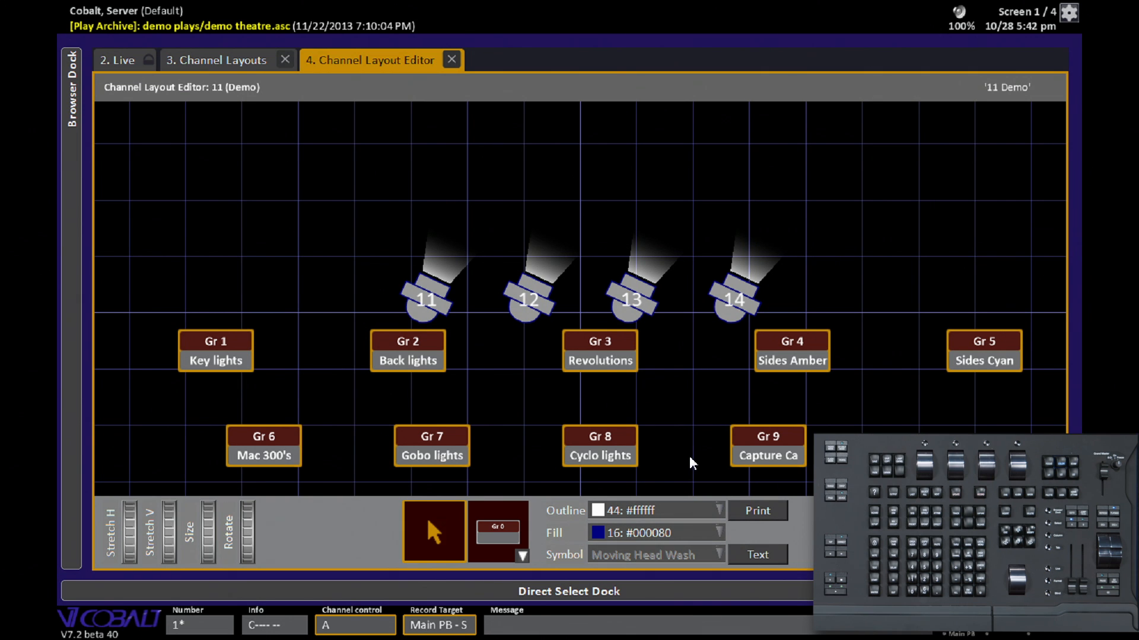
pyautogui.press('Delete')
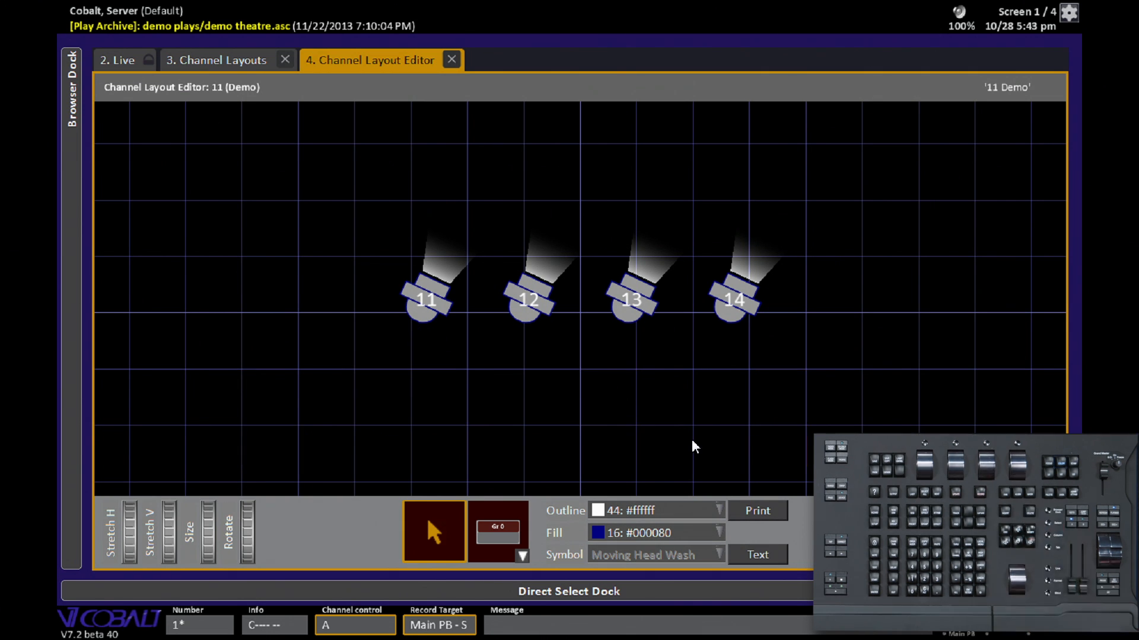
# Set the outline of channels 11 to 14 to 13: #ff6666 and their fill to 1: #000000.
pyautogui.moveTo(343, 201); pyautogui.dragTo(822, 346)
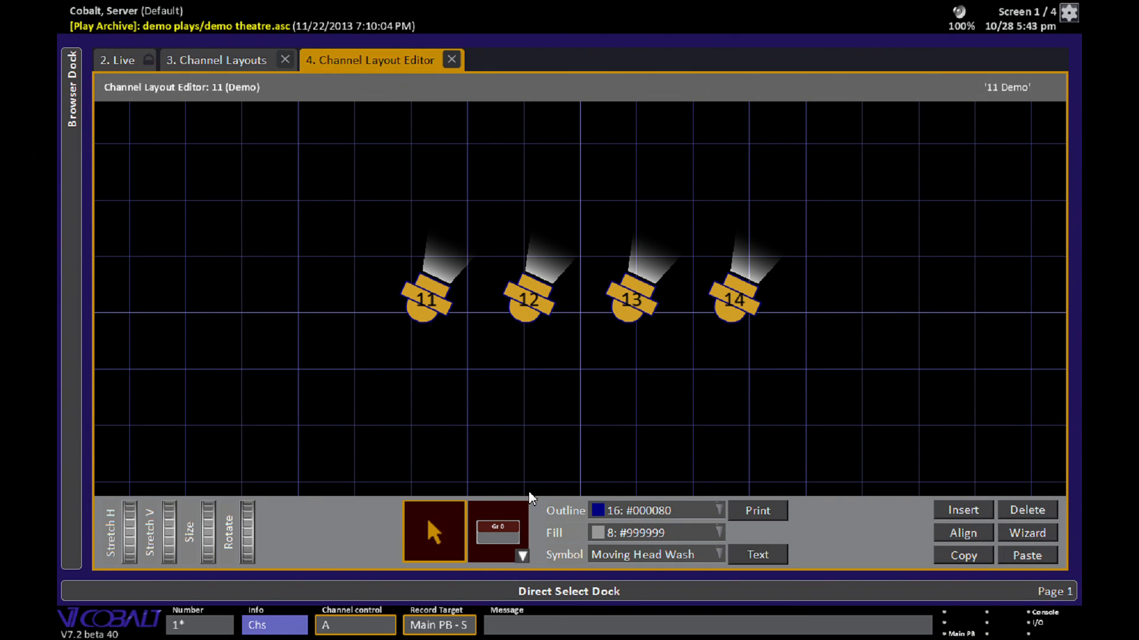
pyautogui.click(635, 509)
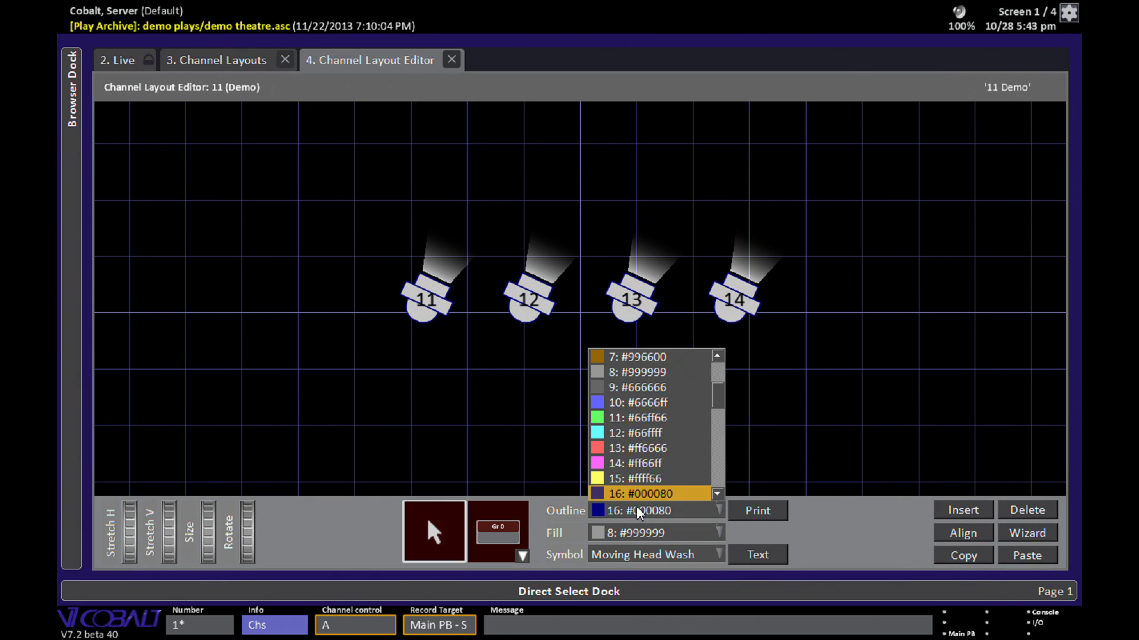
pyautogui.click(660, 447)
pyautogui.click(654, 536)
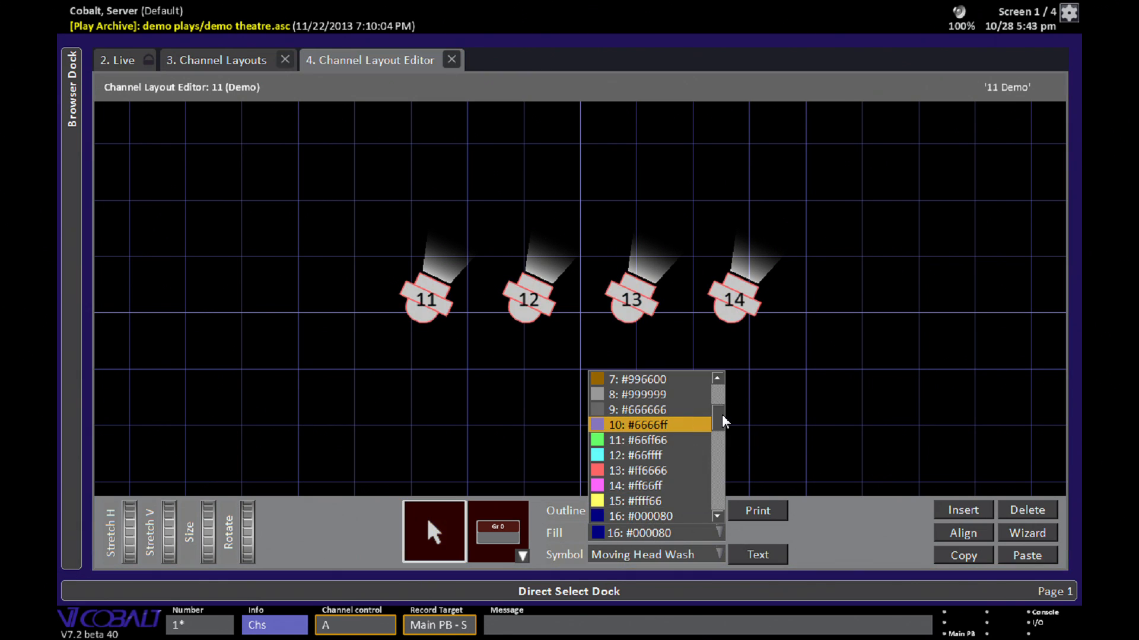
pyautogui.moveTo(721, 414); pyautogui.dragTo(721, 383)
pyautogui.click(645, 398)
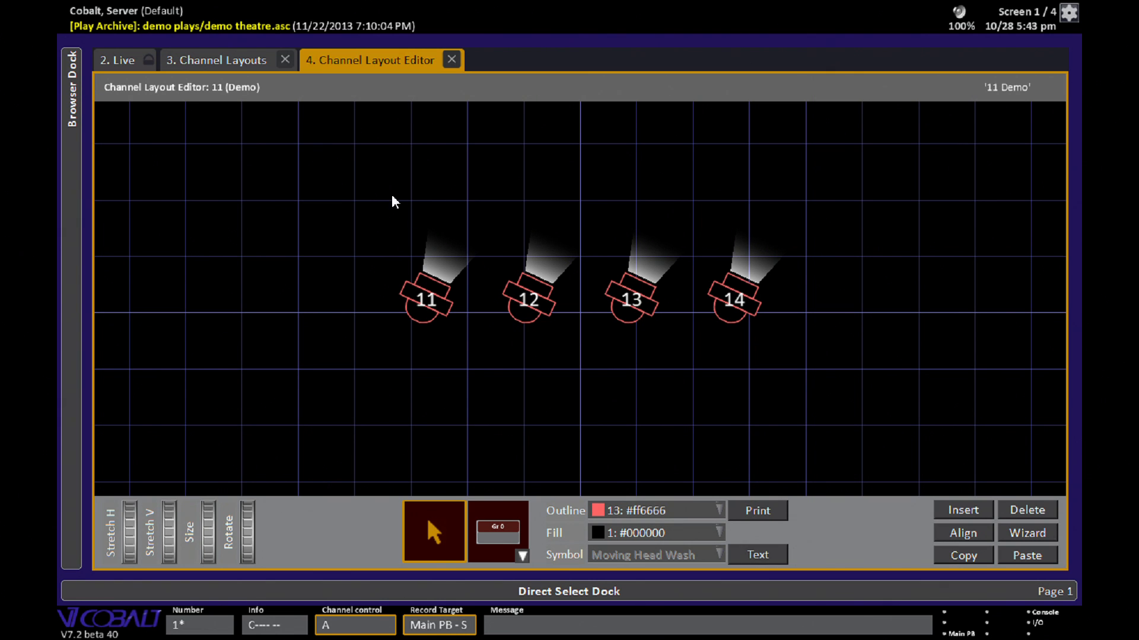
# Delete channels 11 to 14 from the layout.
pyautogui.moveTo(379, 190); pyautogui.dragTo(829, 362)
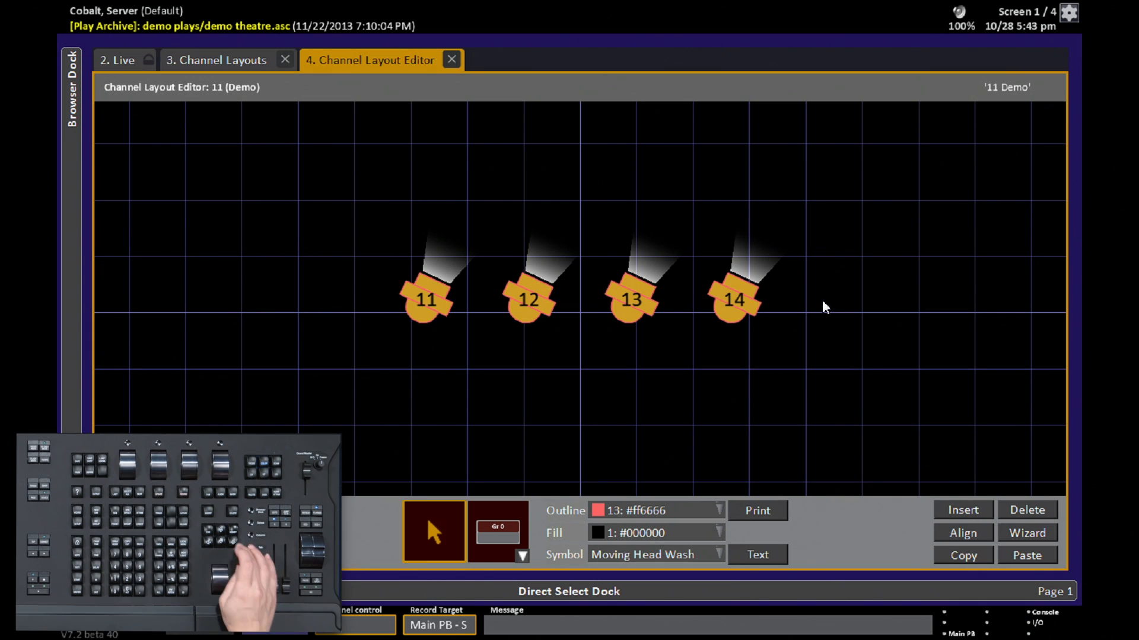
pyautogui.press('Delete')
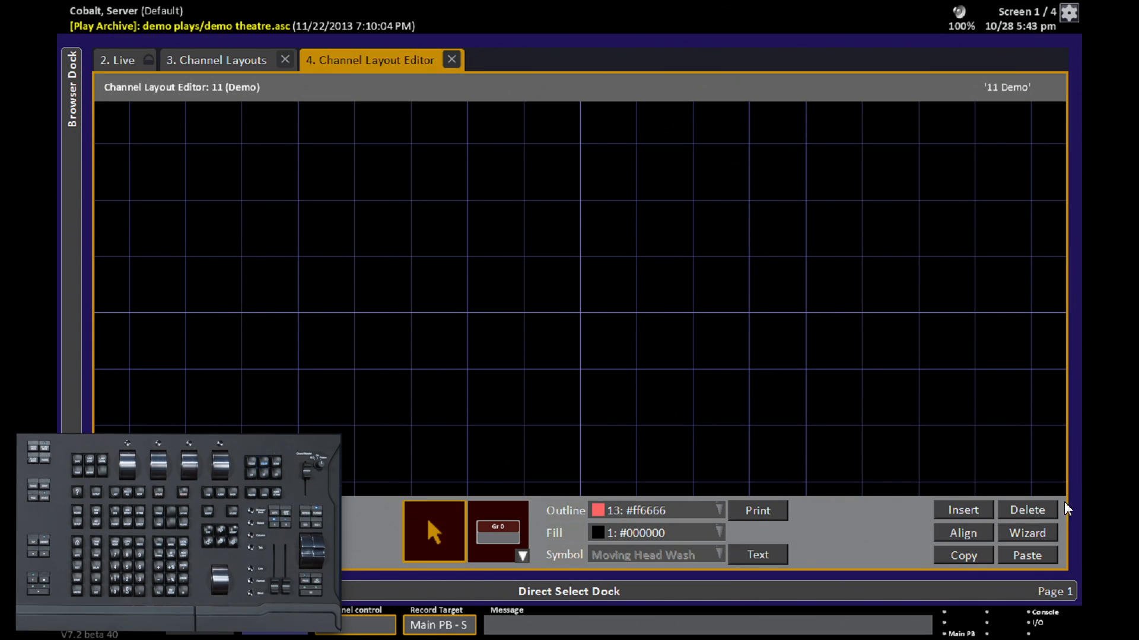
# Set up a multiple-object array with 5 columns and 5 rows in the insertion wizard.
pyautogui.click(1041, 533)
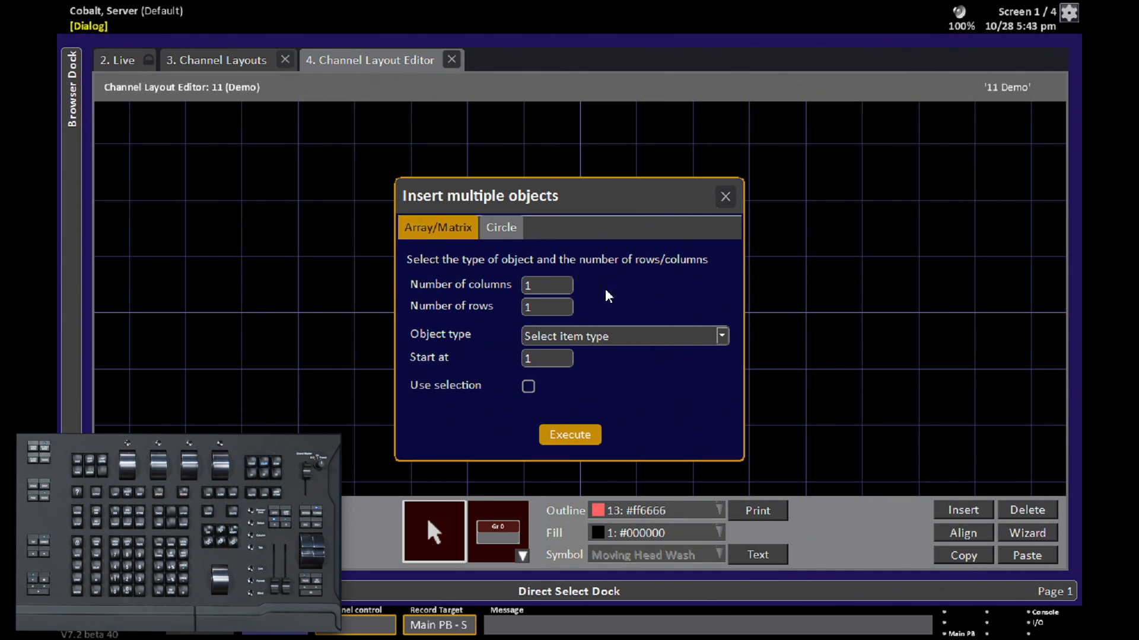
pyautogui.press('Tab')
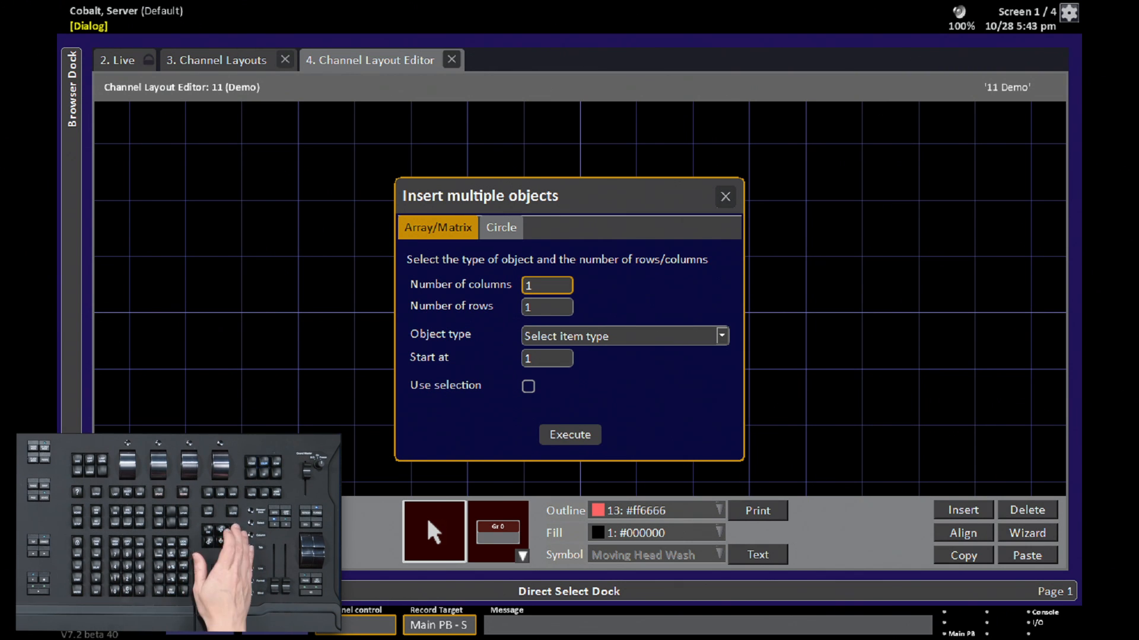
pyautogui.write('5')
pyautogui.press('Tab')
pyautogui.write('5')
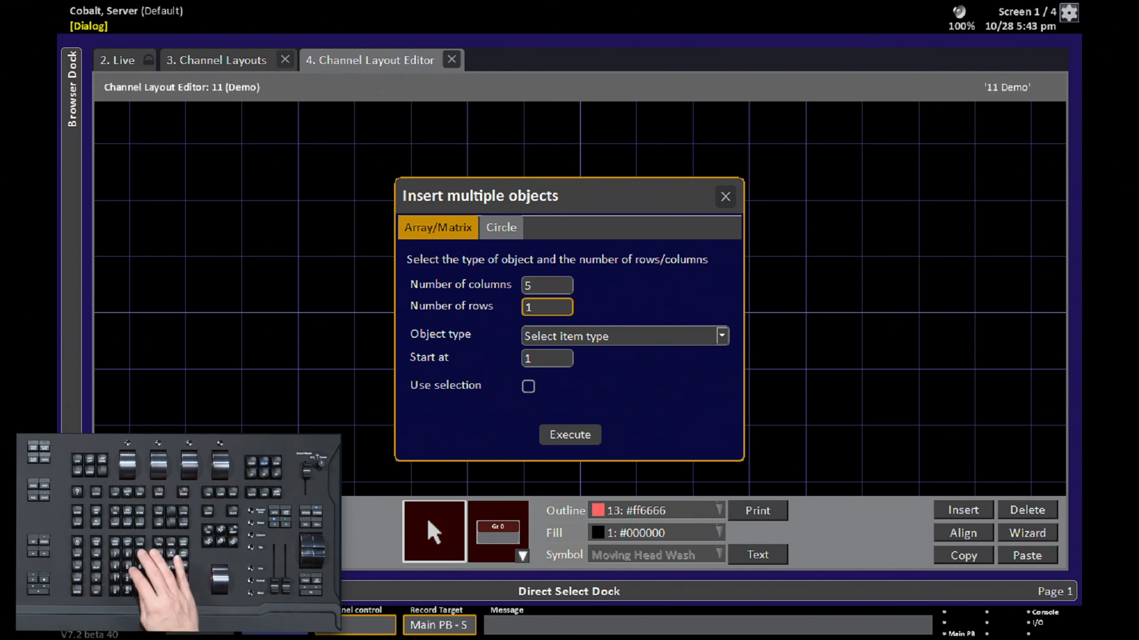
# Choose Group as the array's object type, keep the start number 1, and insert the objects.
pyautogui.press('Down')
pyautogui.press('Return')
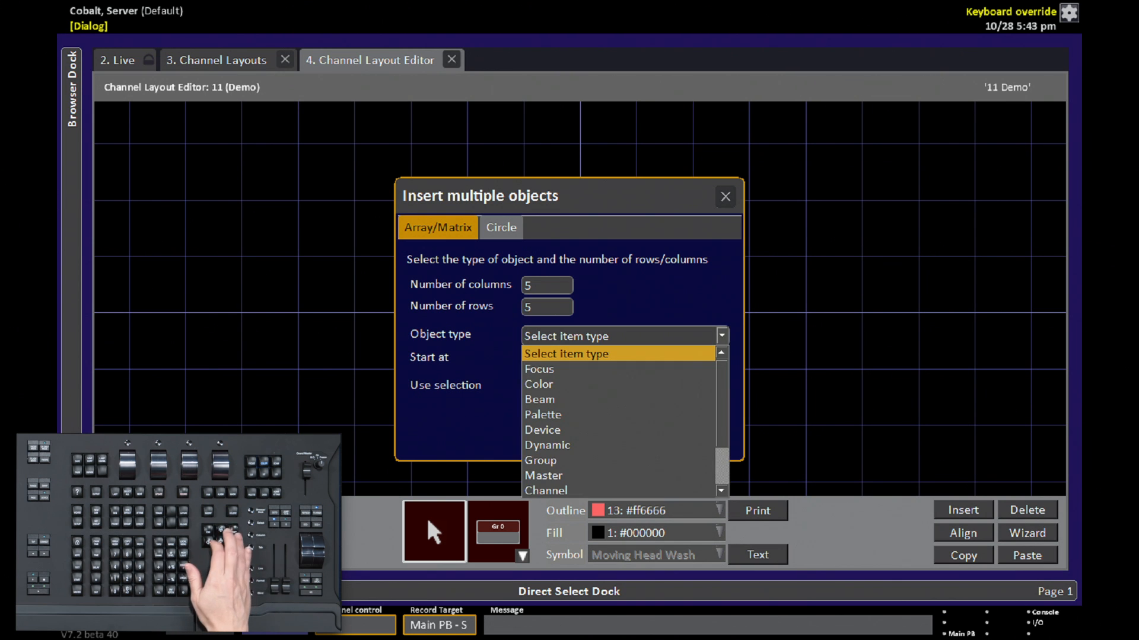
pyautogui.press('g')
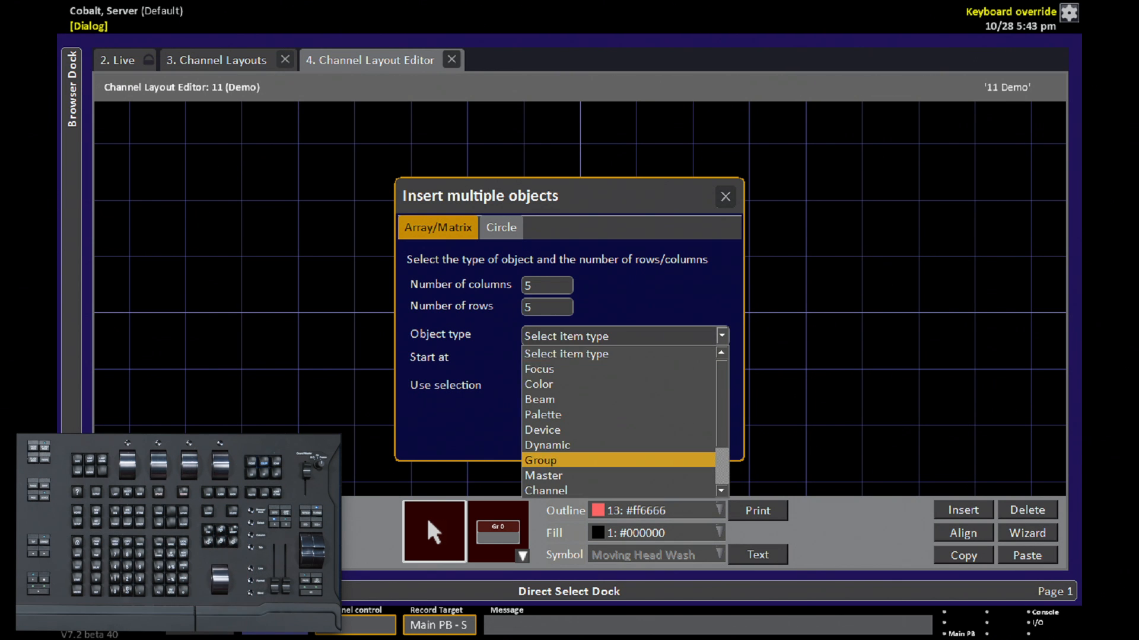
pyautogui.press('Return')
pyautogui.press('Down')
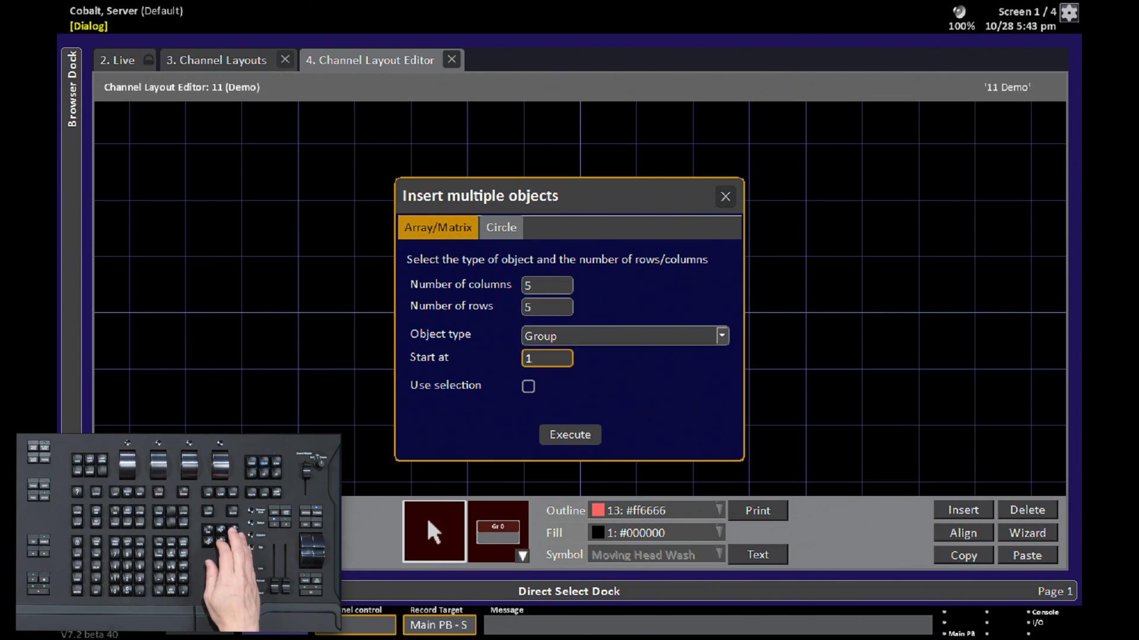
pyautogui.press('Down')
pyautogui.press('Down')
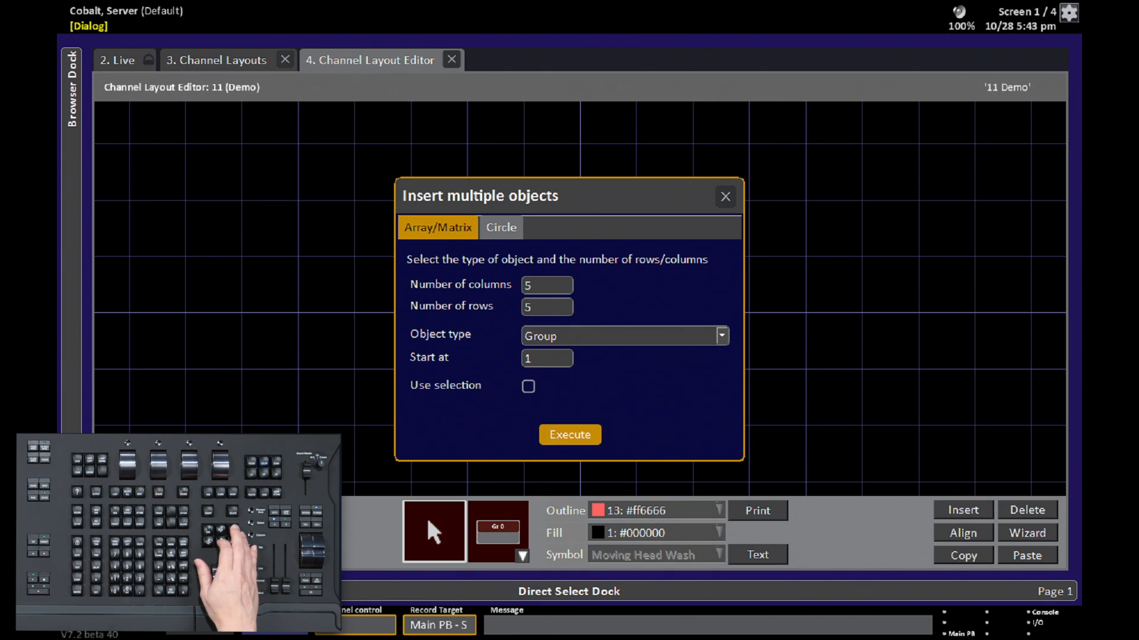
pyautogui.press('Return')
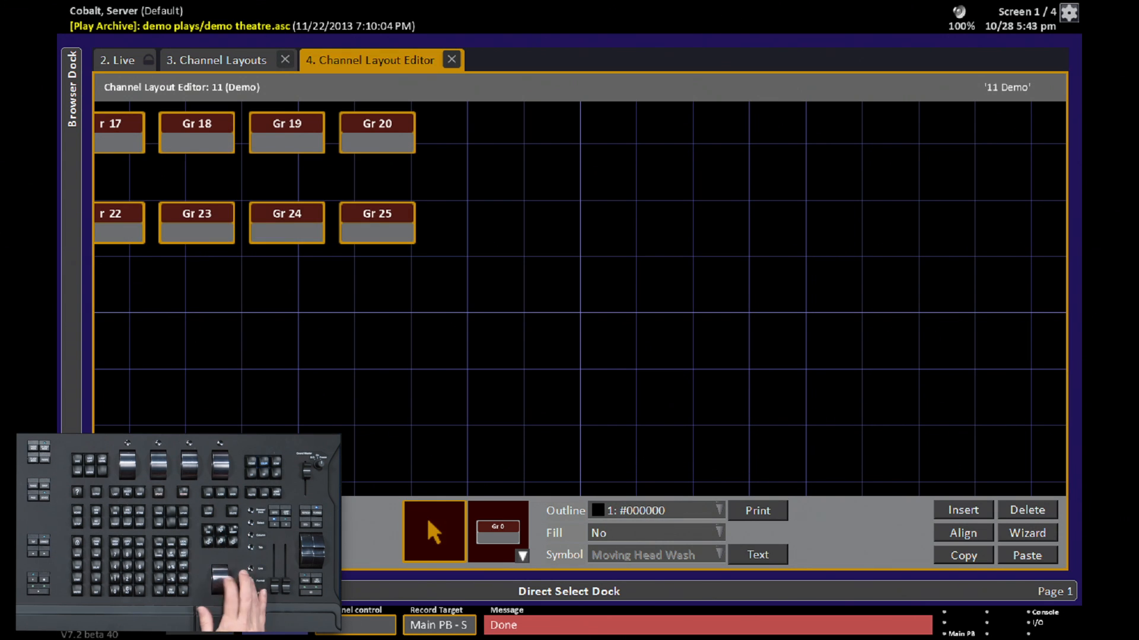
# Move the 5 by 5 matrix of group objects to the middle of the layout and delete it.
pyautogui.scroll(3, 580, 299)
pyautogui.scroll(-10, 580, 299)
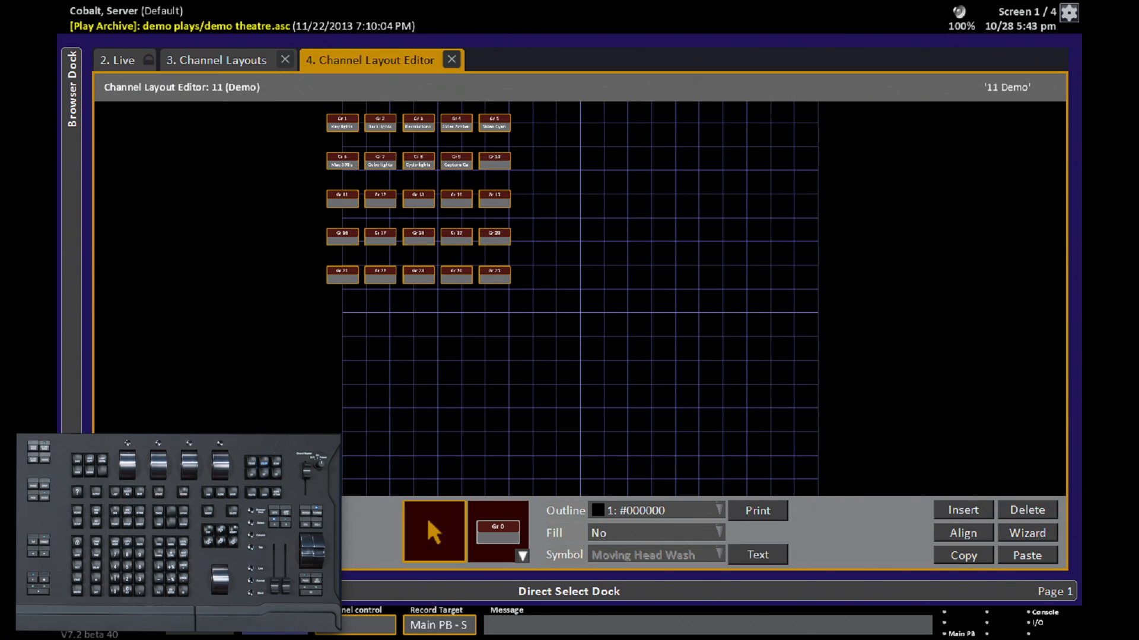
pyautogui.moveTo(410, 194); pyautogui.dragTo(564, 331)
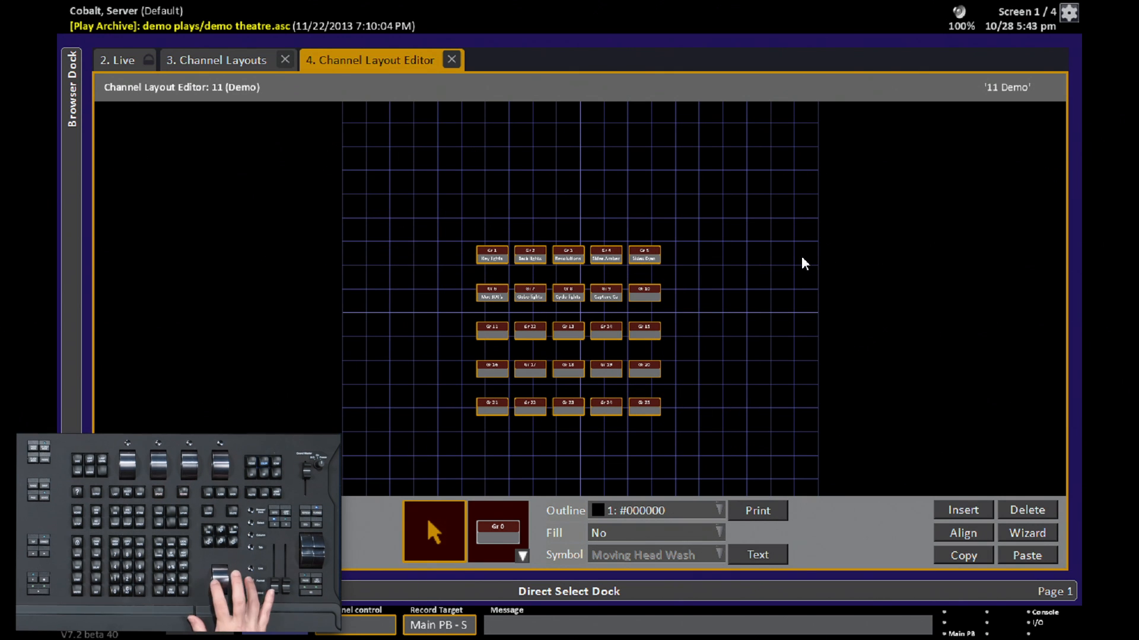
pyautogui.scroll(3, 802, 257)
pyautogui.scroll(3, 801, 259)
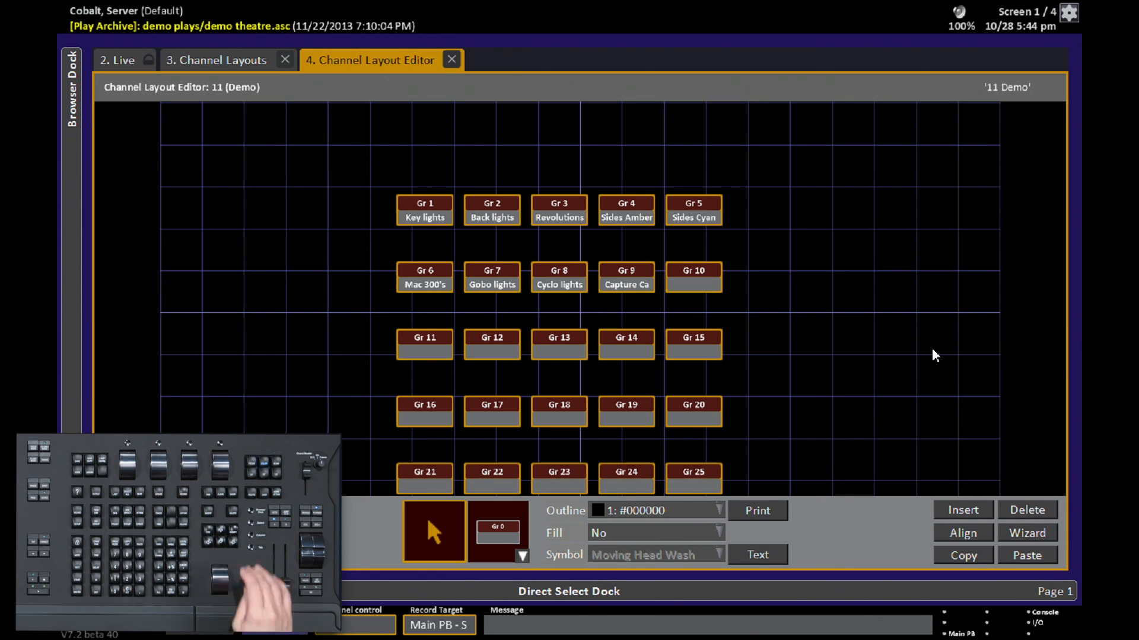
pyautogui.press('Delete')
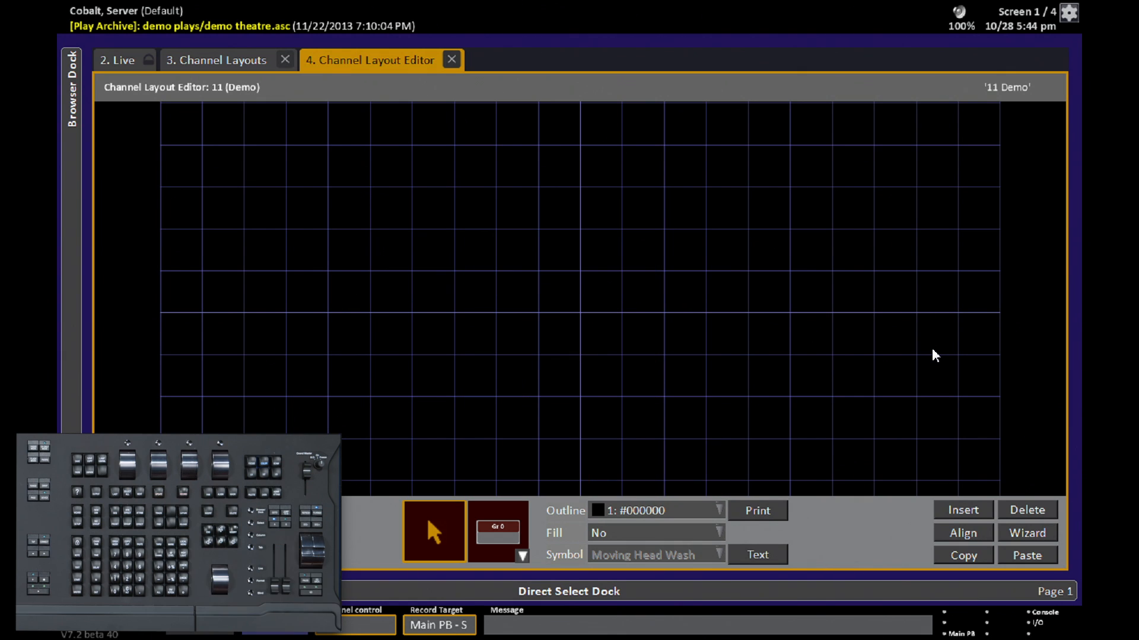
# Set up a circular arrangement of 4 objects of type Channel in the insertion wizard.
pyautogui.click(1041, 534)
pyautogui.click(508, 234)
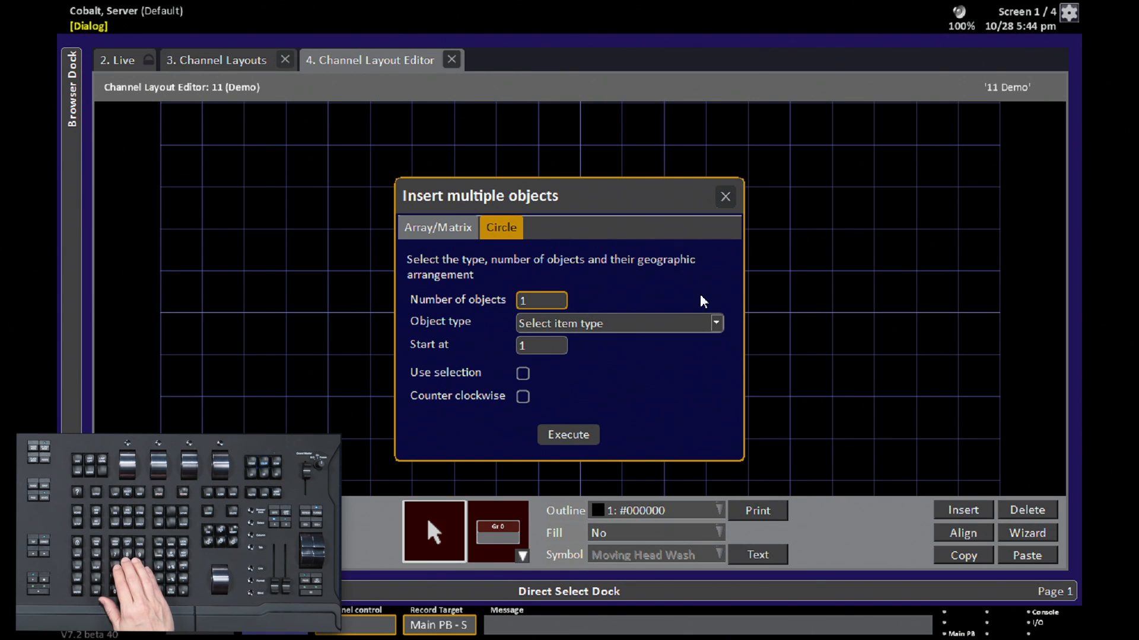
pyautogui.write('4')
pyautogui.press('Return')
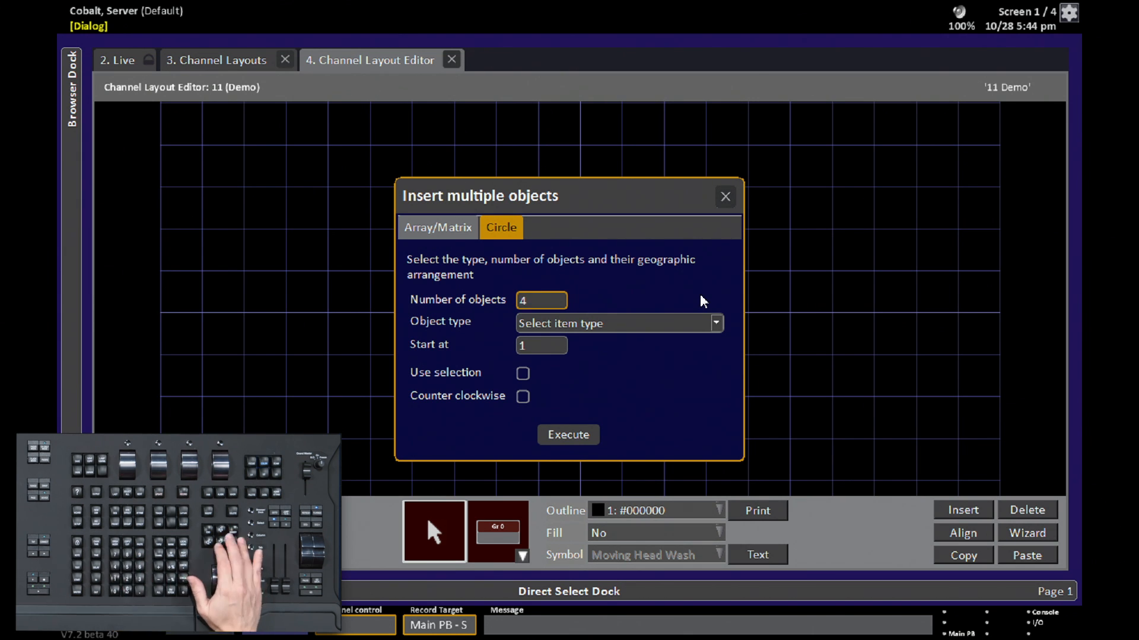
pyautogui.press('Down')
pyautogui.press('Return')
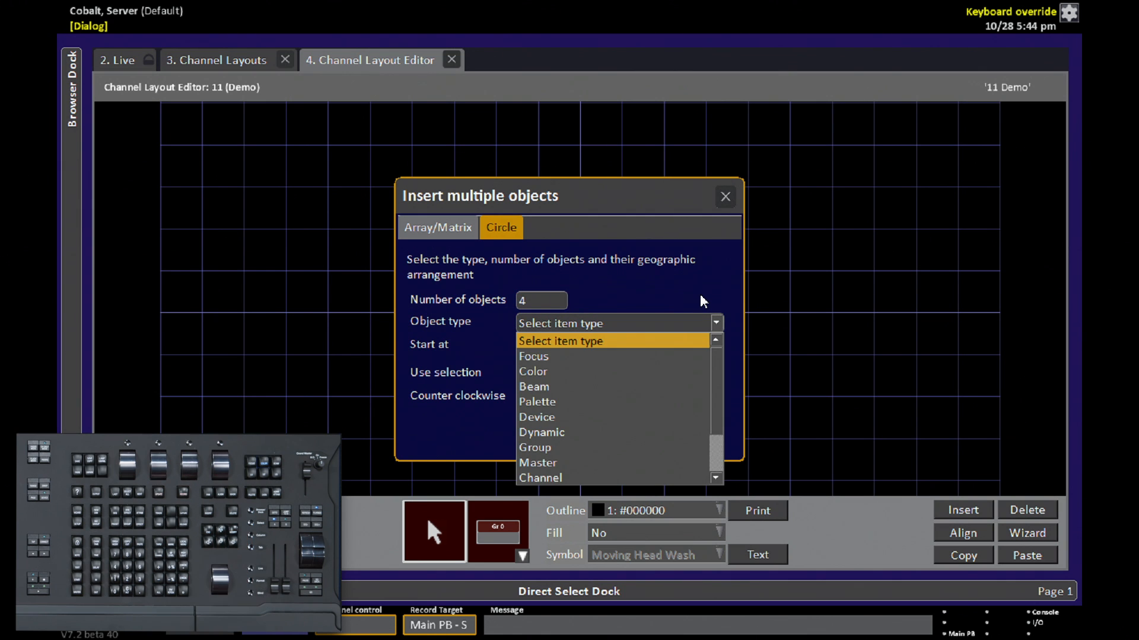
pyautogui.press('End')
pyautogui.press('Return')
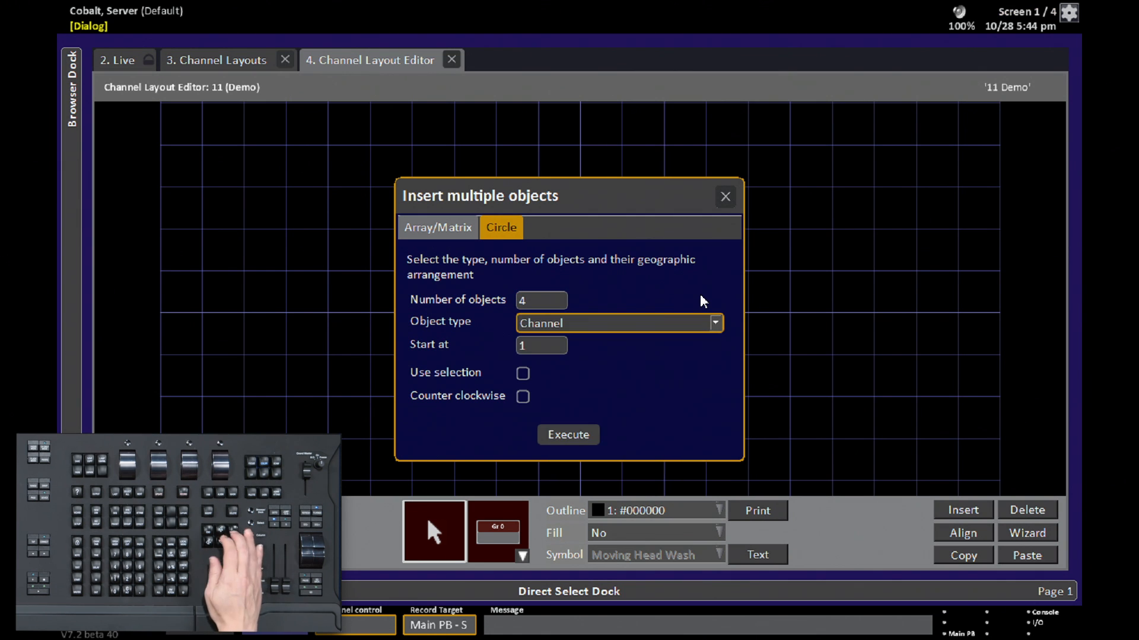
# Start the circle at channel 11, leave the selection and counter clockwise options off, and insert the channels.
pyautogui.press('Return')
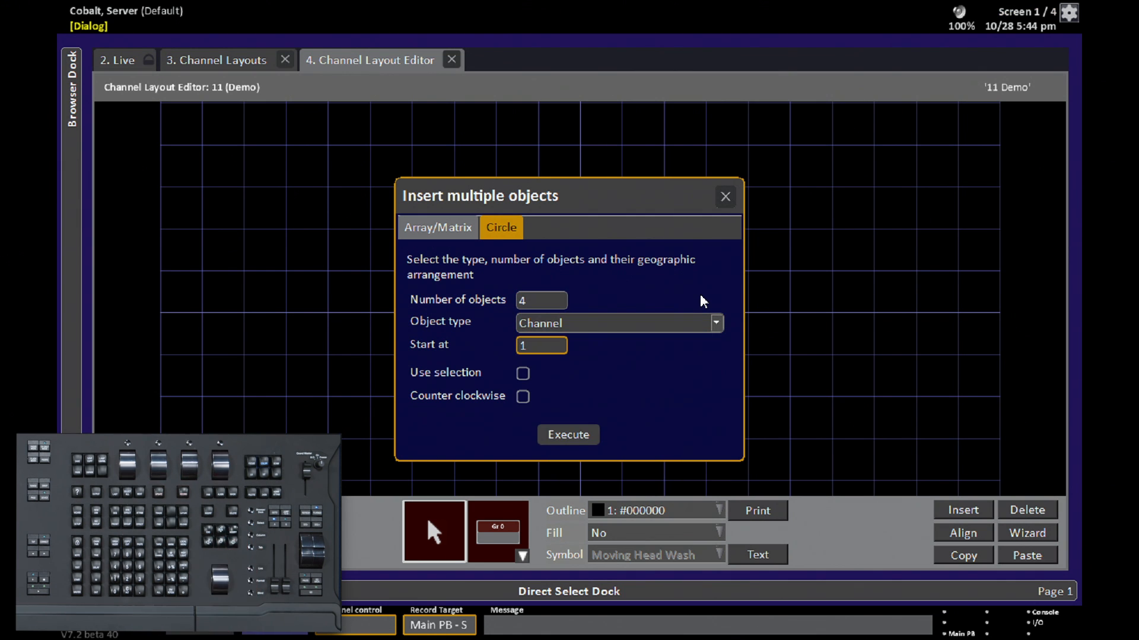
pyautogui.write('1')
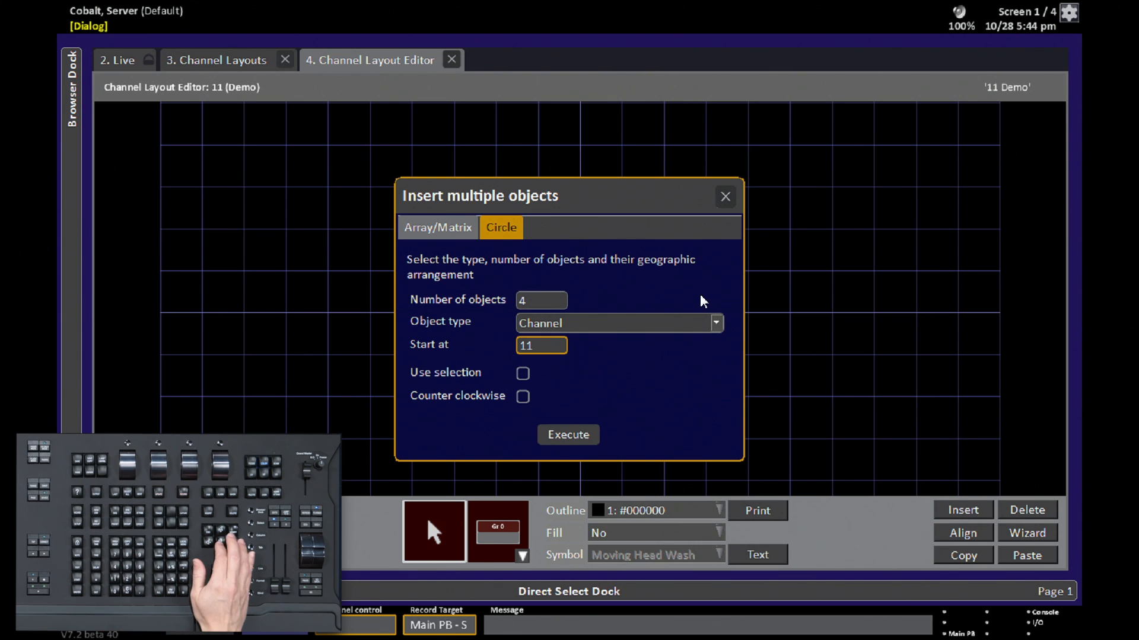
pyautogui.press('Return')
pyautogui.press('Return')
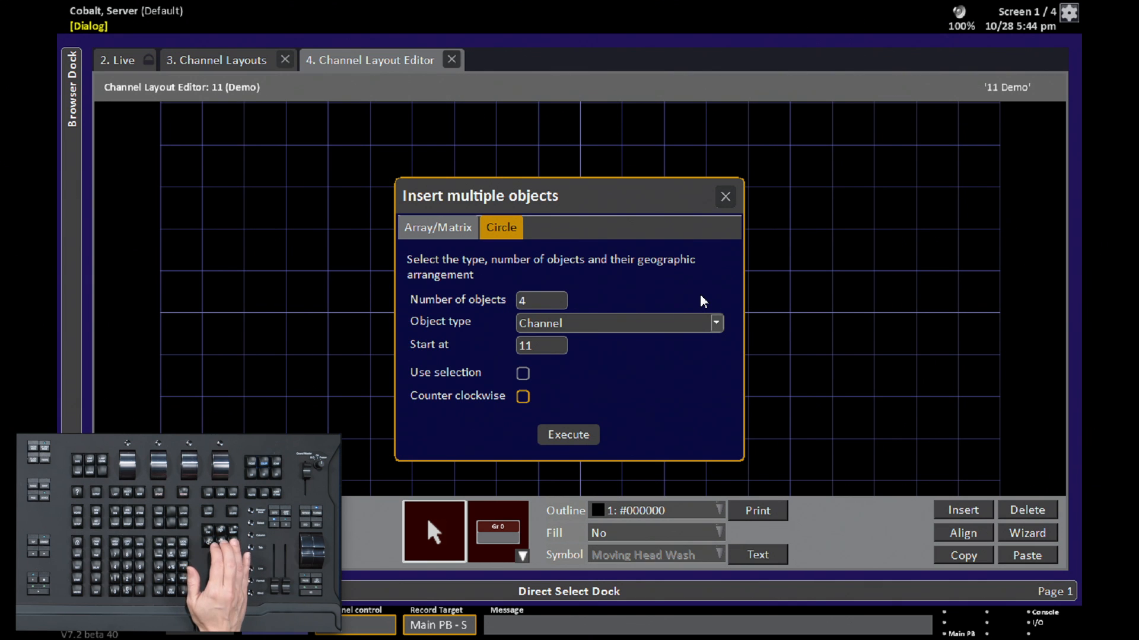
pyautogui.press('Down')
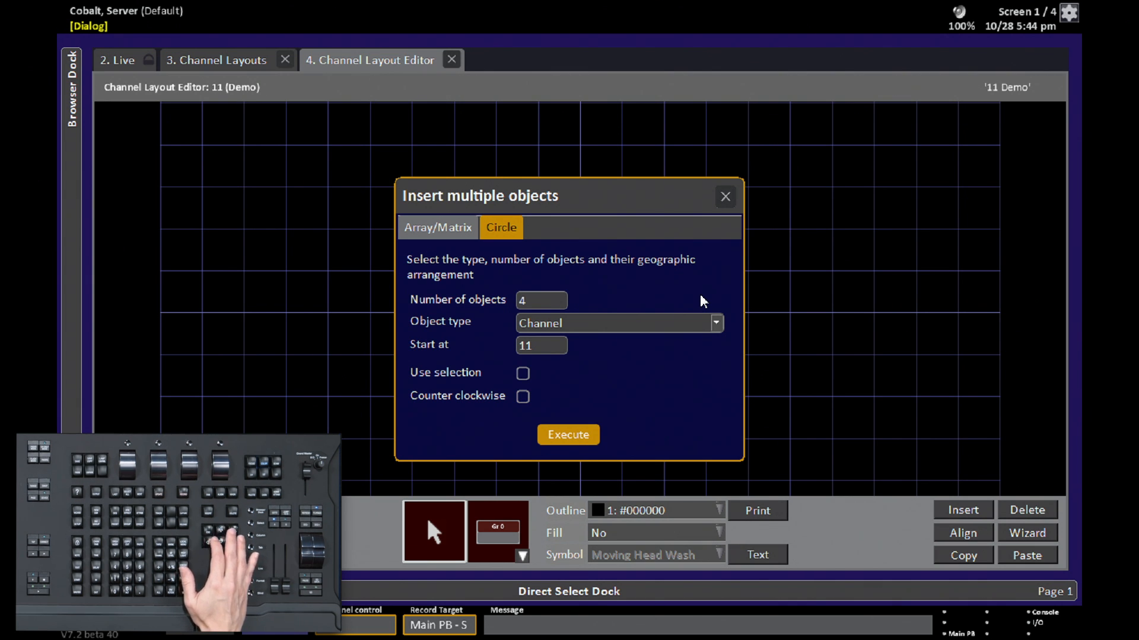
pyautogui.press('Return')
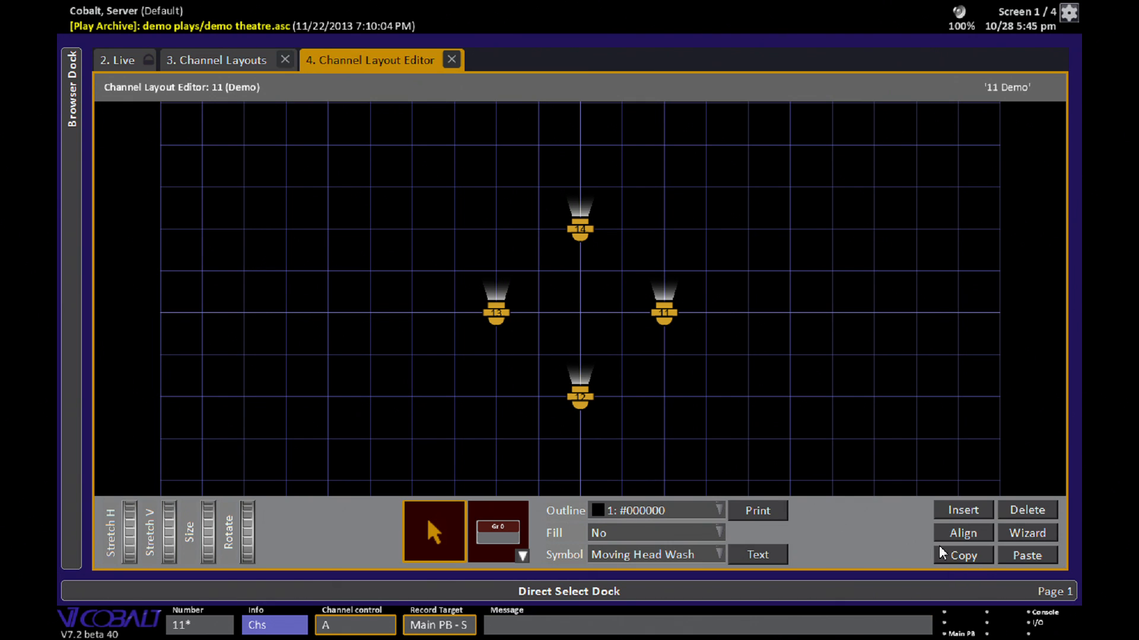
# Paste a copy of the channel circle starting at 21 without mirroring and move it to the right of the original.
pyautogui.click(1032, 557)
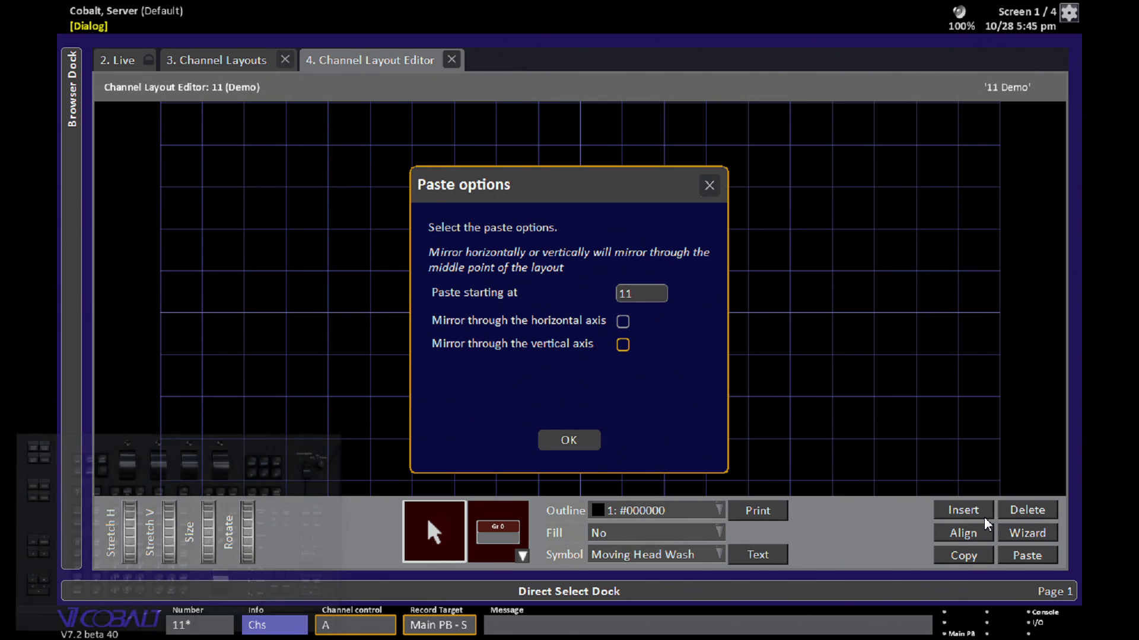
pyautogui.press('Down')
pyautogui.press('Down')
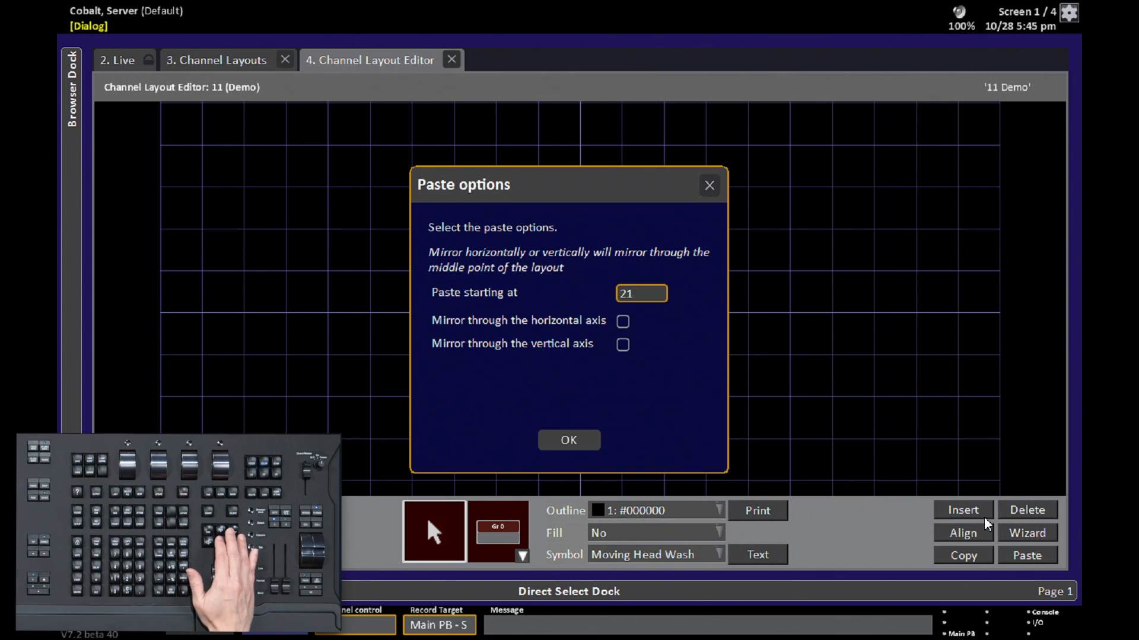
pyautogui.press('Tab')
pyautogui.press('Tab')
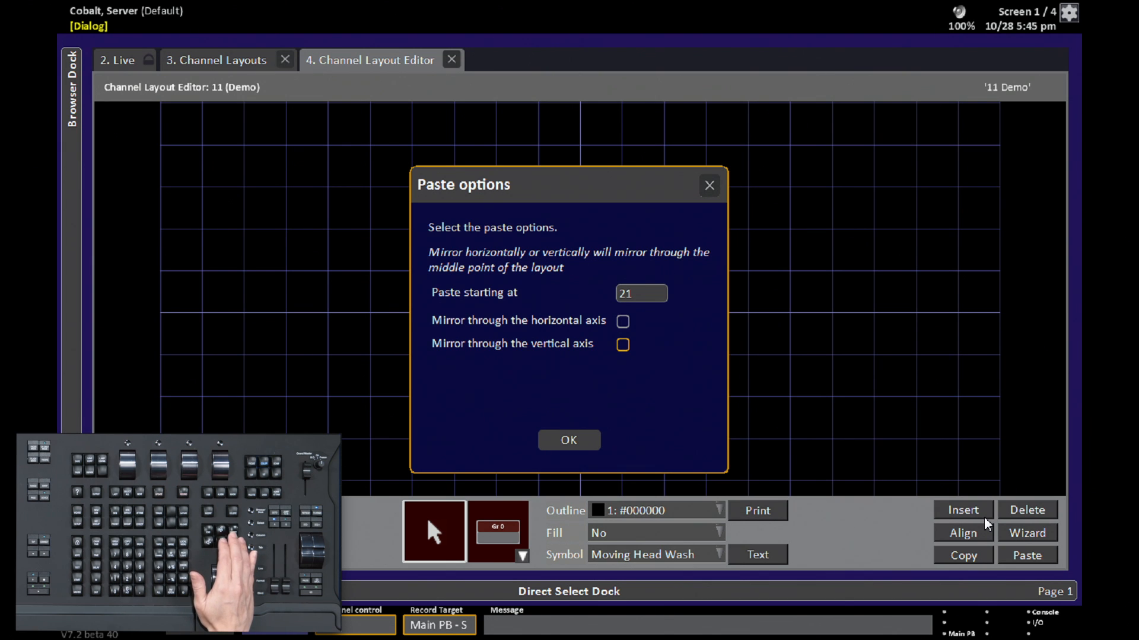
pyautogui.press('Tab')
pyautogui.press('Return')
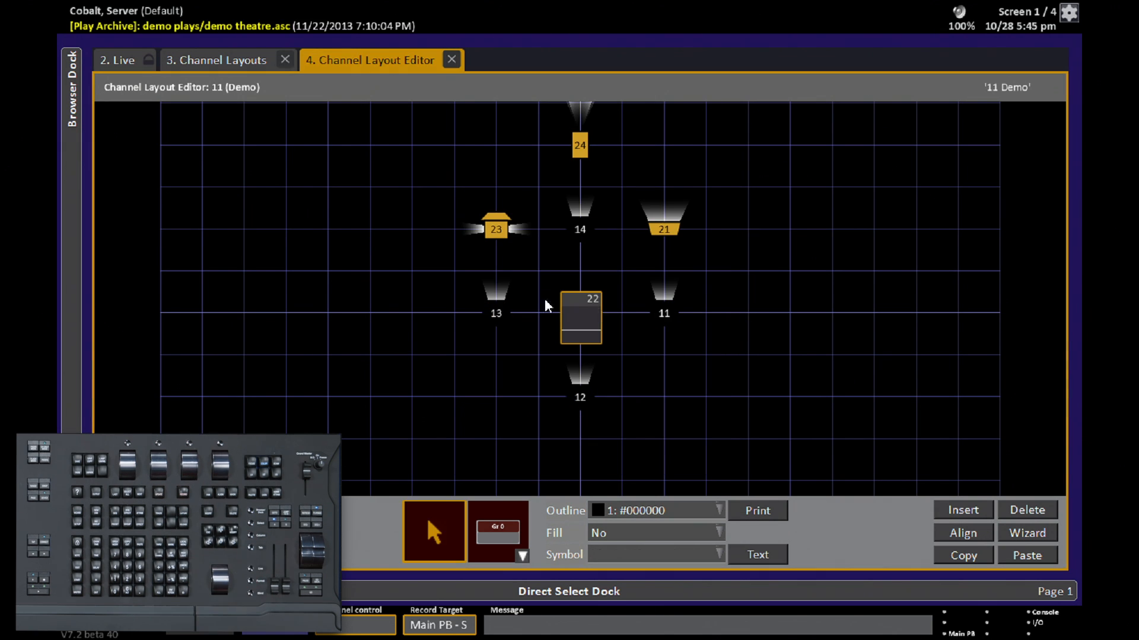
pyautogui.moveTo(572, 298); pyautogui.dragTo(825, 371)
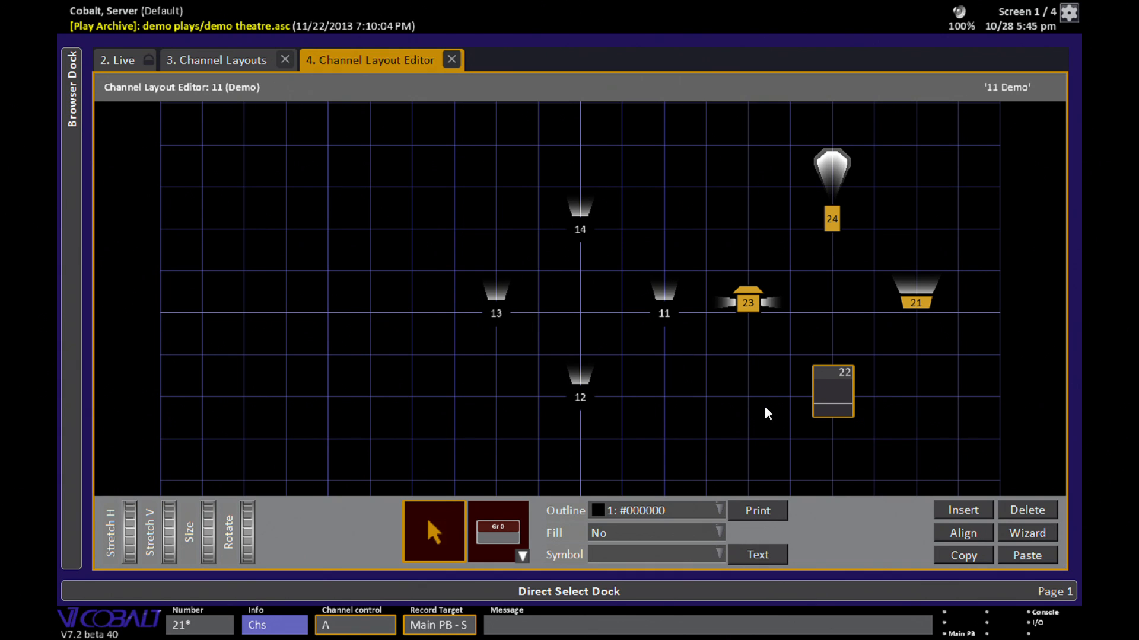
# Set the outline of channels 11 to 14 and 21 to 24 to 6: #990099 and their fill to 1: #000000.
pyautogui.click(752, 450)
pyautogui.moveTo(430, 160); pyautogui.dragTo(970, 454)
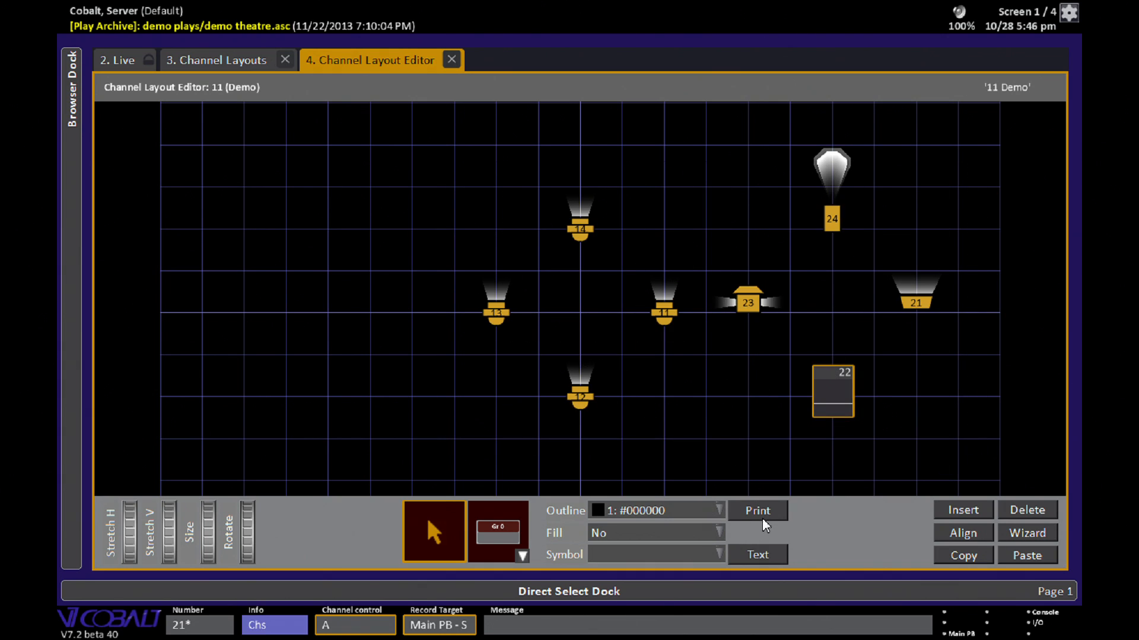
pyautogui.click(692, 510)
pyautogui.click(657, 432)
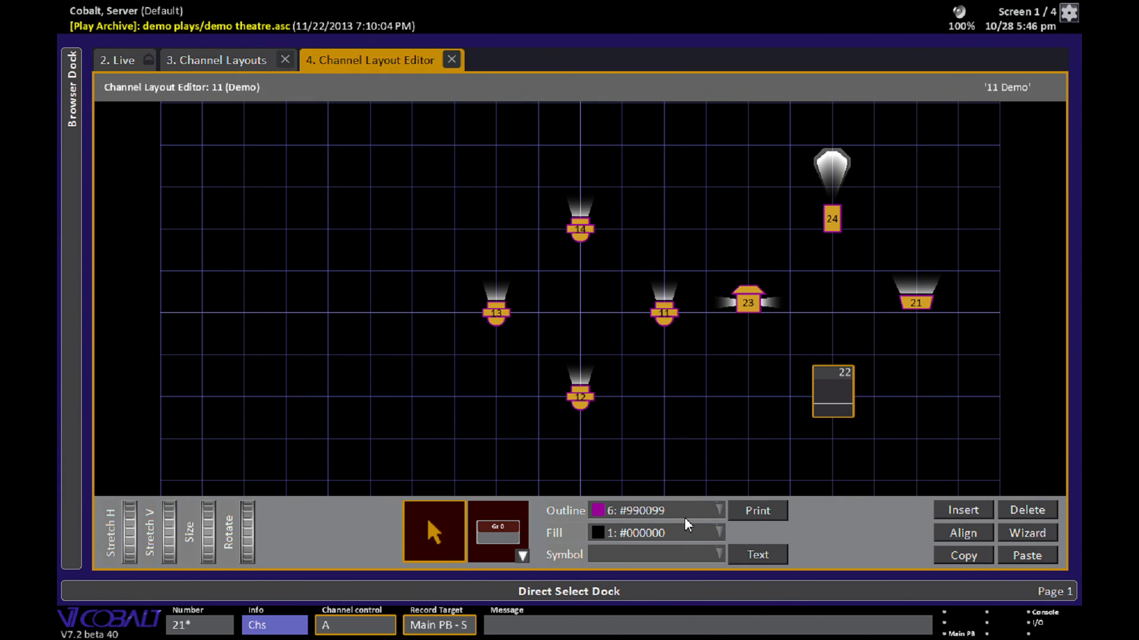
pyautogui.click(440, 416)
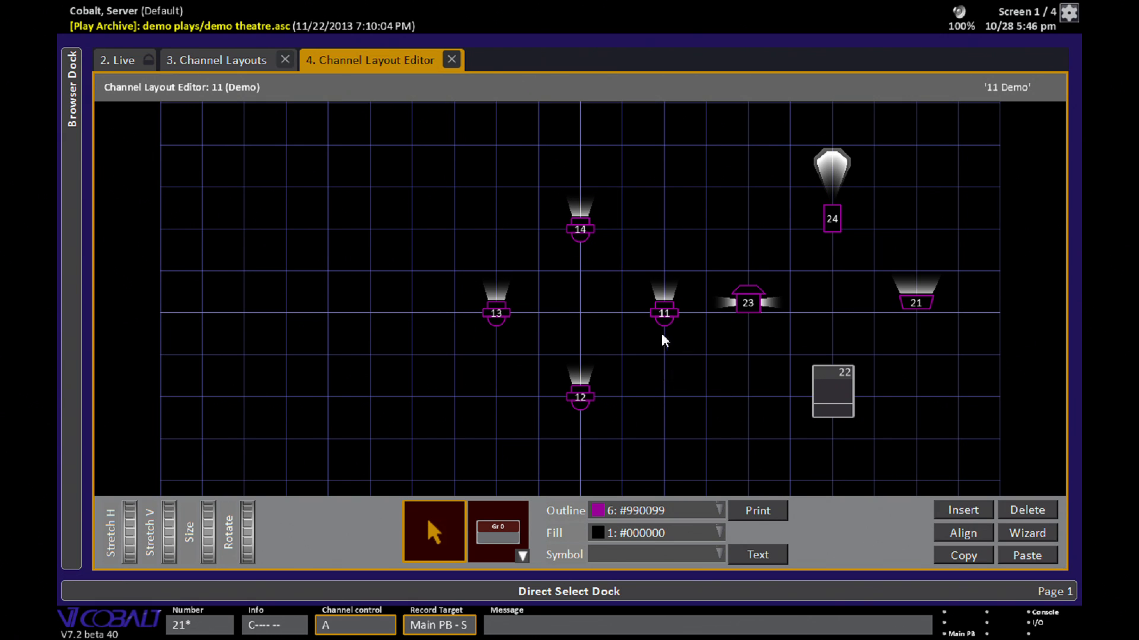
# Renumber channel 11 as channel 1, and renumber channels 13 and 14 together starting at channel 1.
pyautogui.click(665, 315)
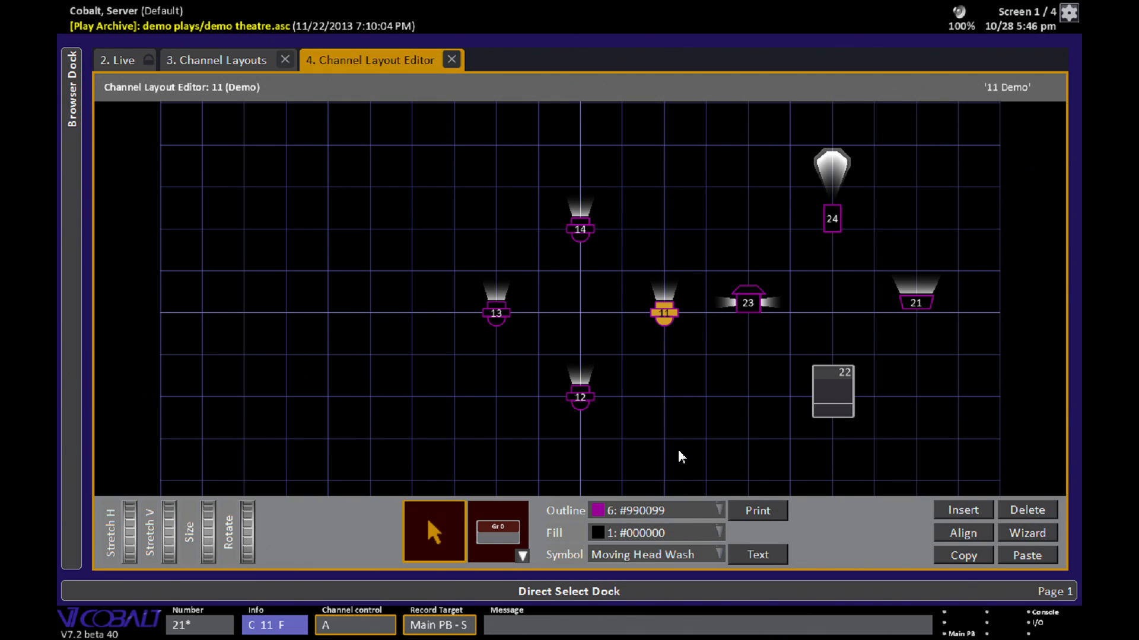
pyautogui.write('1c')
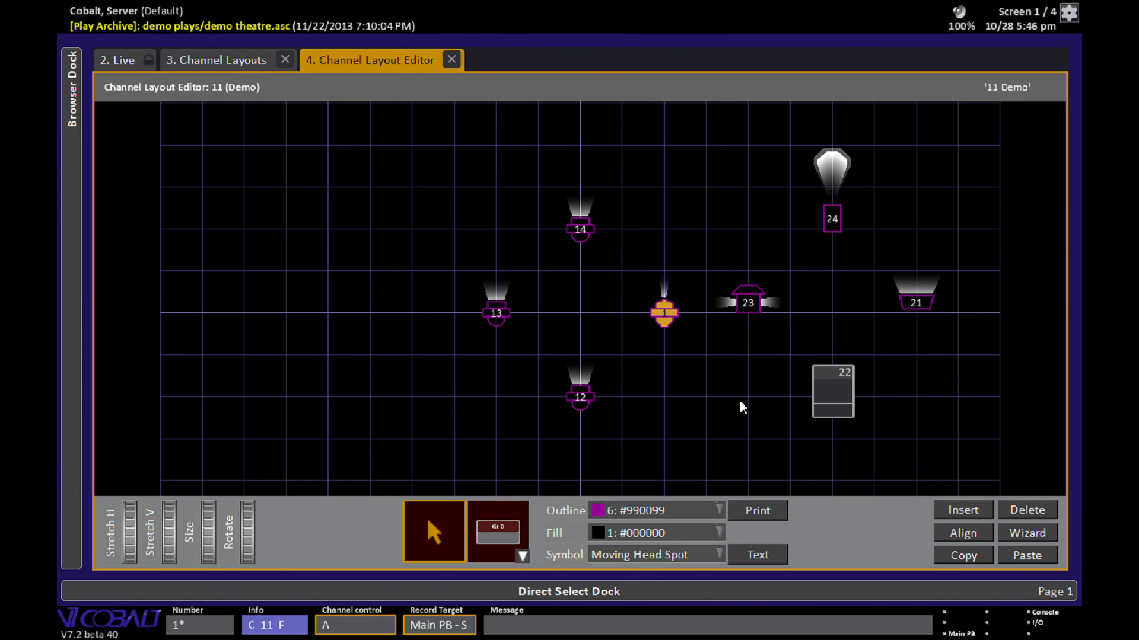
pyautogui.click(580, 230)
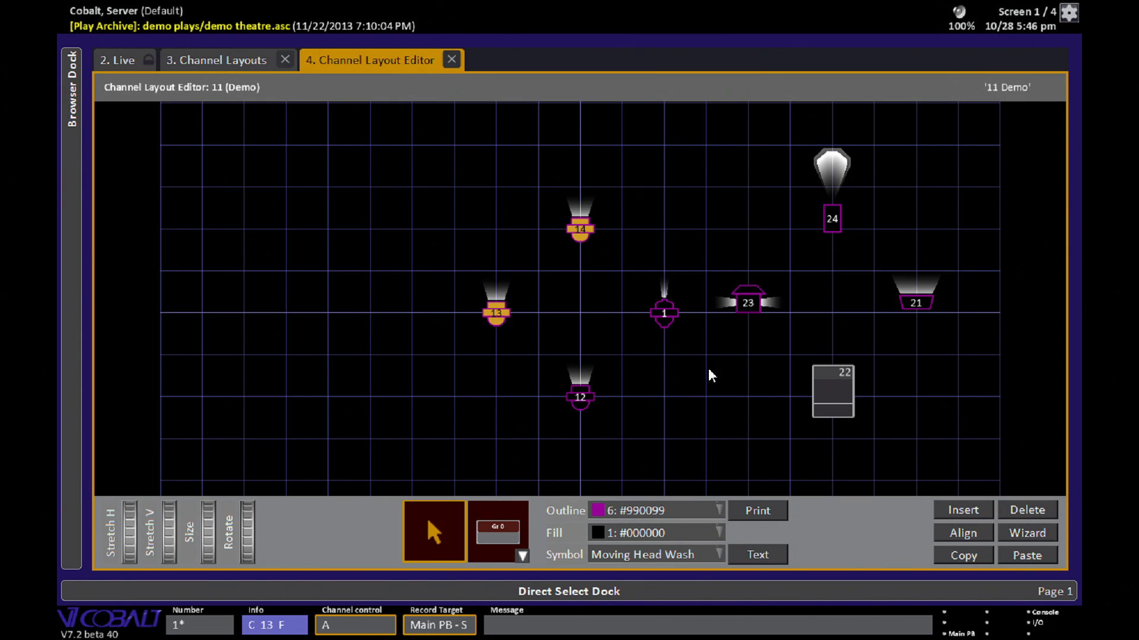
pyautogui.write('1')
pyautogui.write('c')
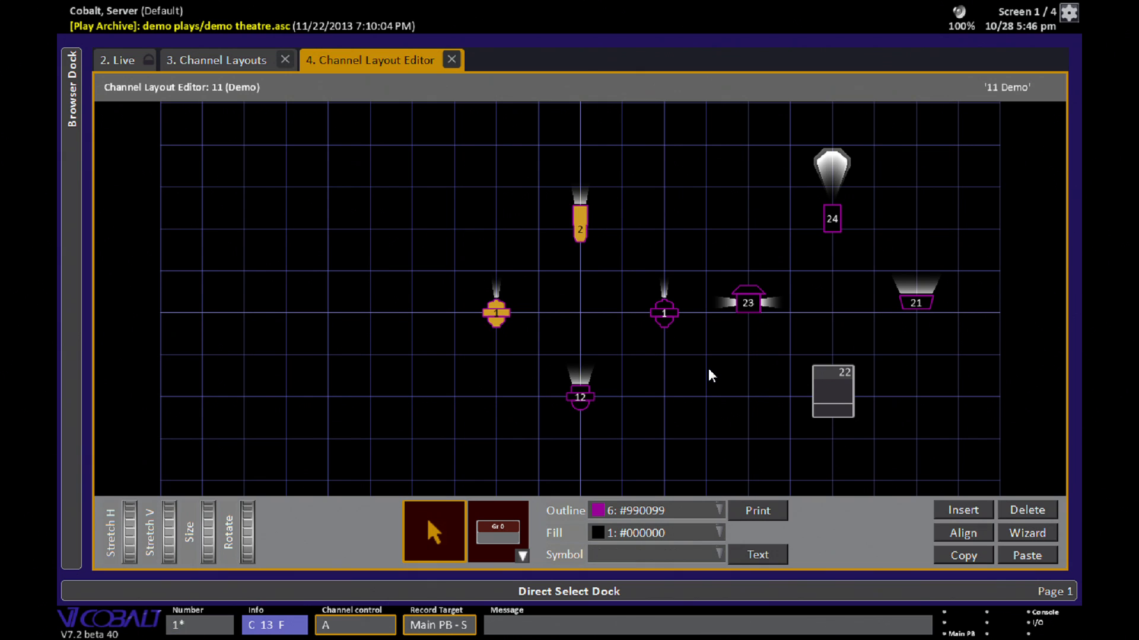